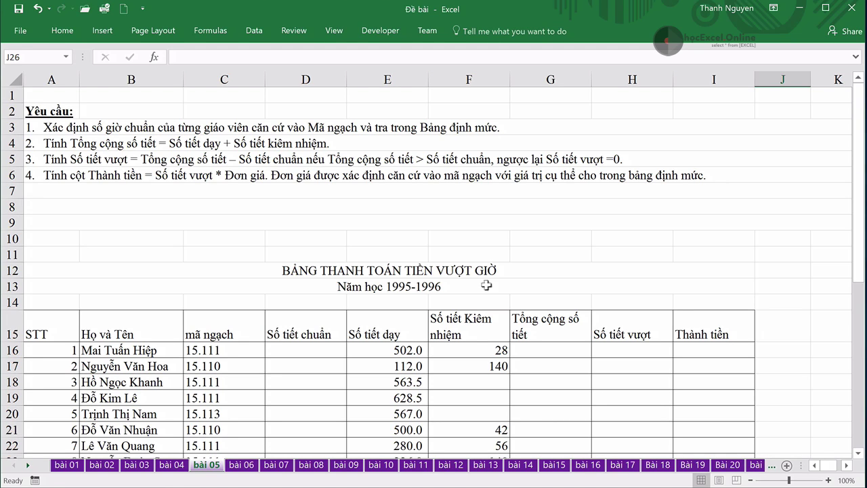
Review the Bảng định mức codes and their standard hours 280, 260 and 240
left_click(238, 255)
scroll(239, 255, "down", 1)
scroll(239, 255, "down", 1)
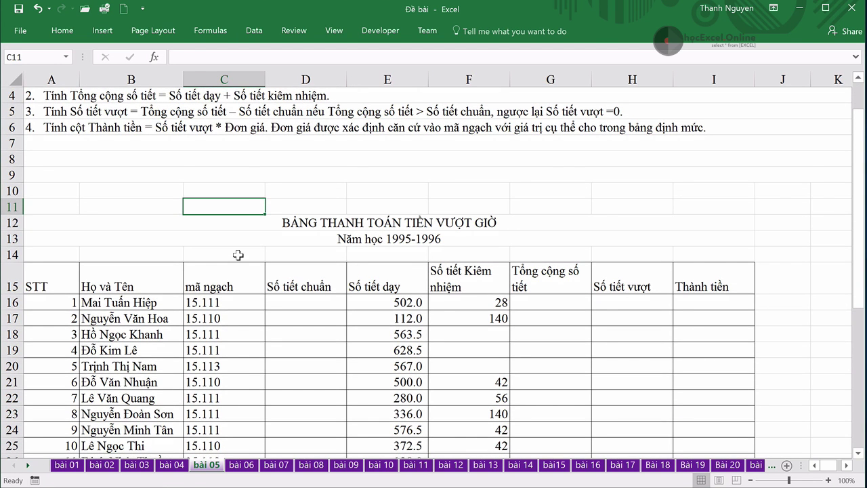
scroll(238, 255, "down", 2)
scroll(239, 255, "up", 4)
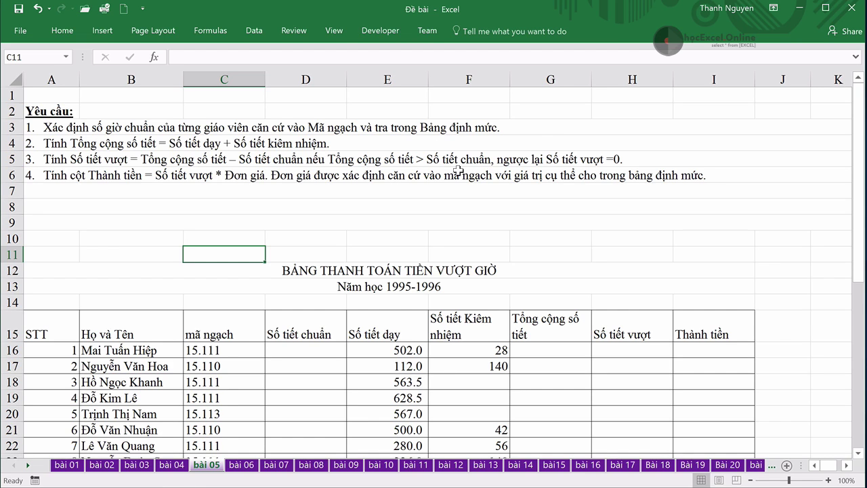
scroll(459, 170, "down", 1)
scroll(459, 170, "down", 1)
scroll(459, 171, "down", 1)
scroll(459, 170, "down", 2)
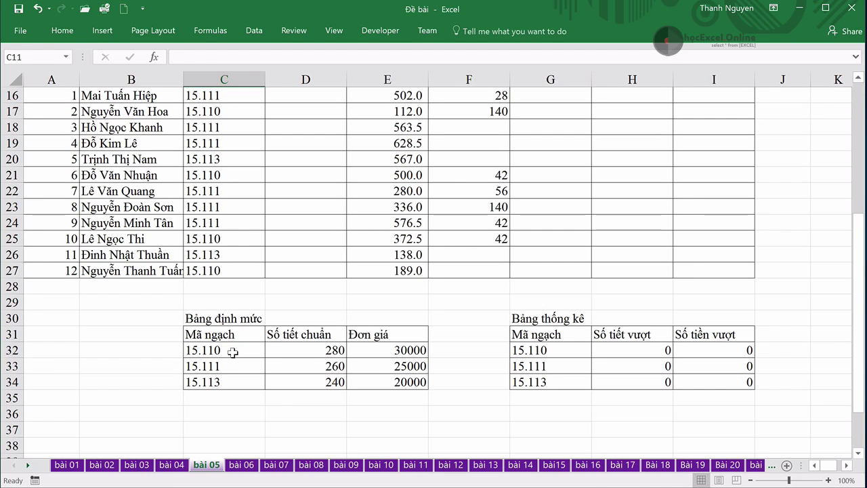
left_click_drag(230, 352, 232, 380)
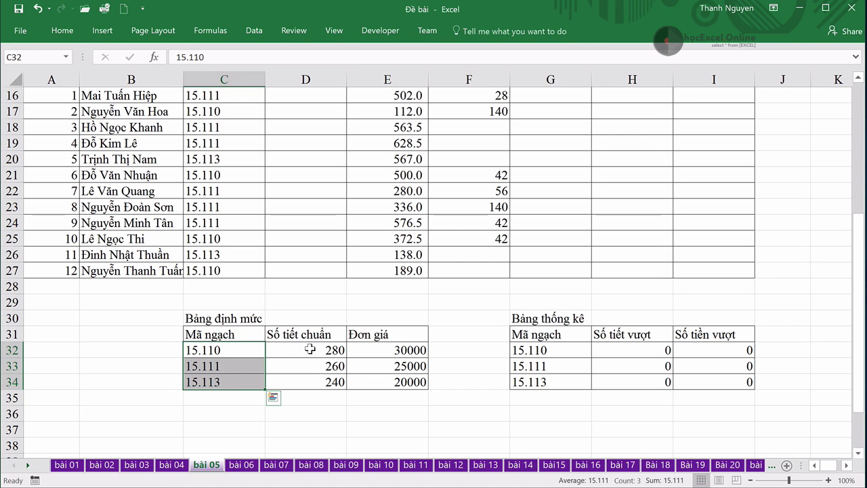
left_click_drag(308, 349, 309, 384)
scroll(372, 367, "up", 5)
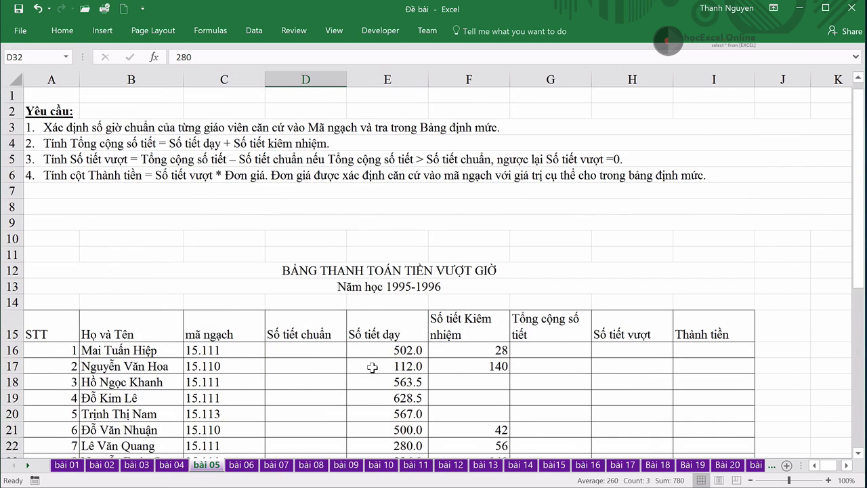
scroll(373, 367, "down", 3)
scroll(372, 367, "down", 1)
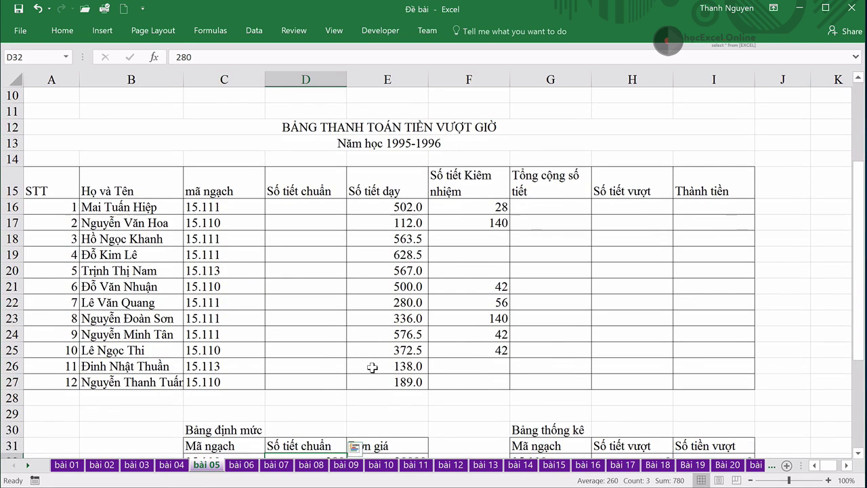
scroll(372, 367, "down", 1)
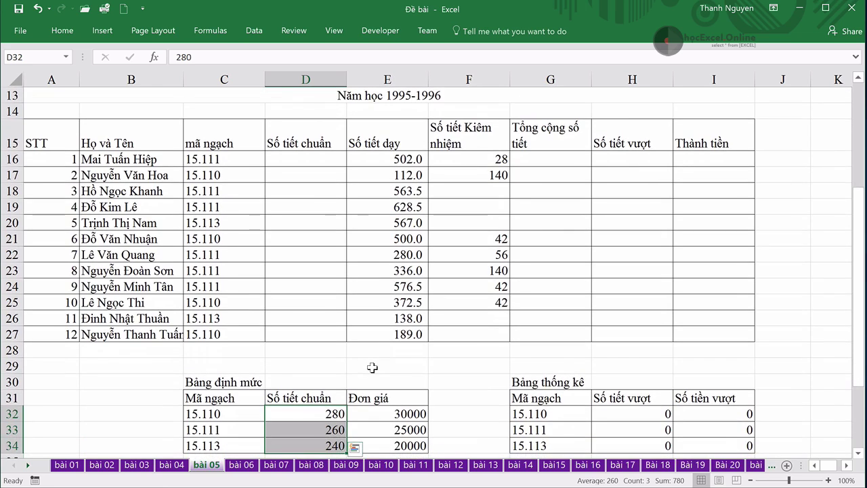
Enter =VLOOKUP(C16,$C$32:$D$34,2,FALSE) in D16 for the first teacher's standard hours
left_click(307, 160)
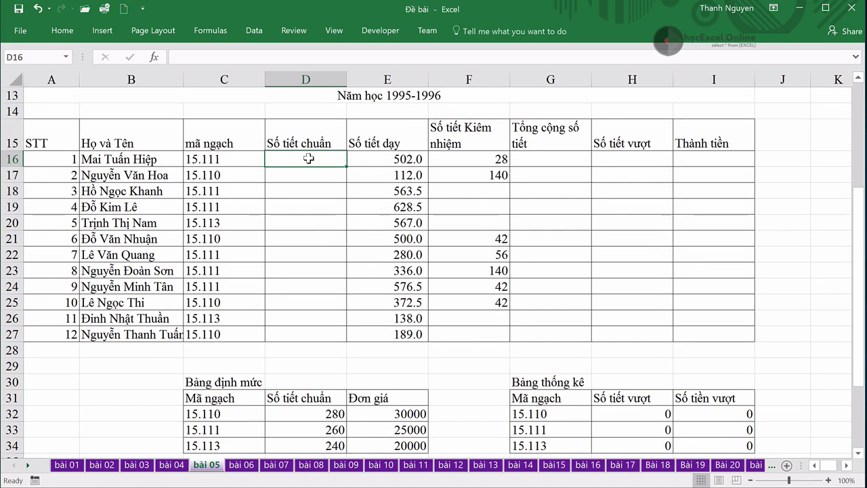
type("=vl")
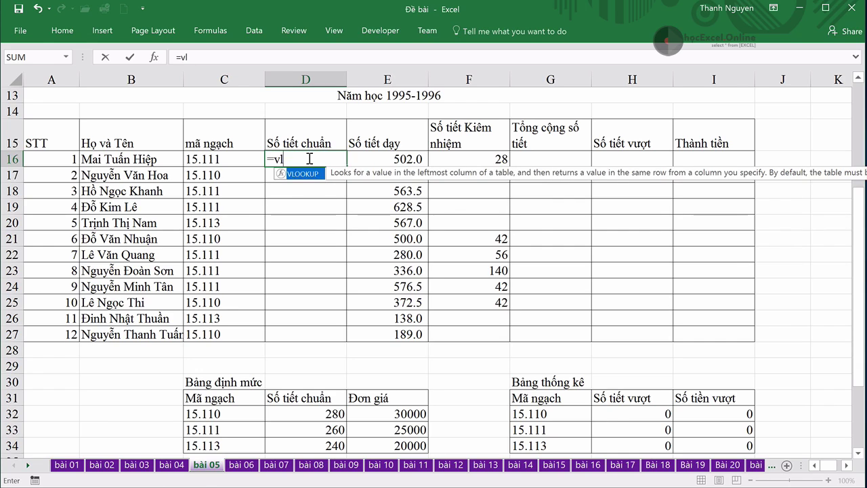
key("Tab")
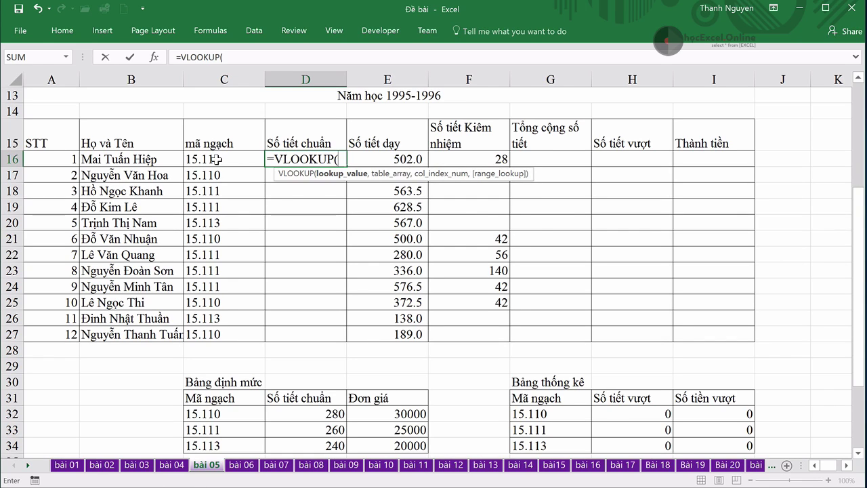
left_click(214, 159)
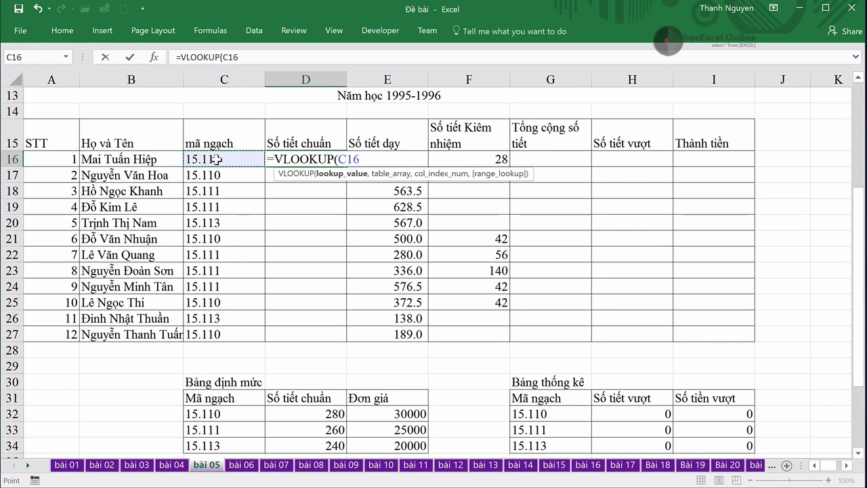
type(",")
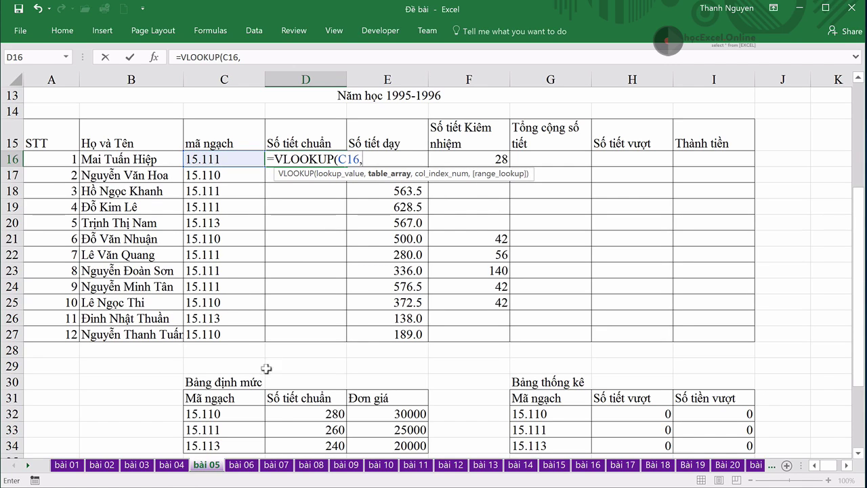
left_click(235, 413)
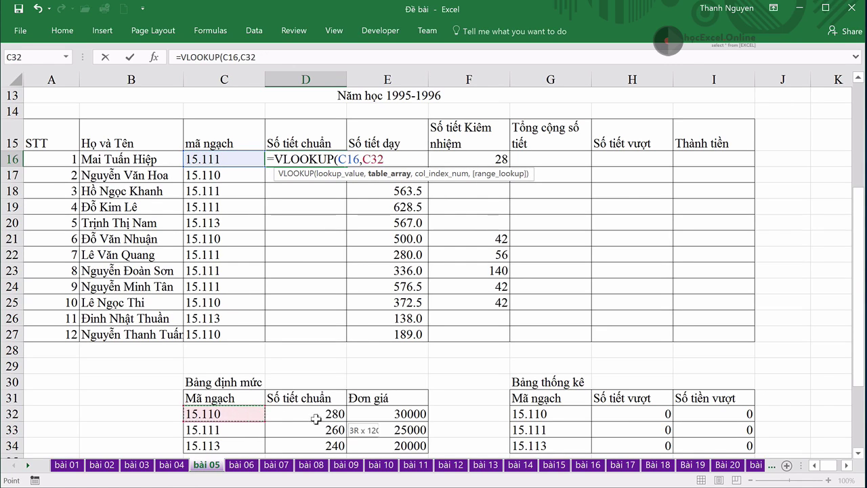
left_click_drag(234, 413, 321, 445)
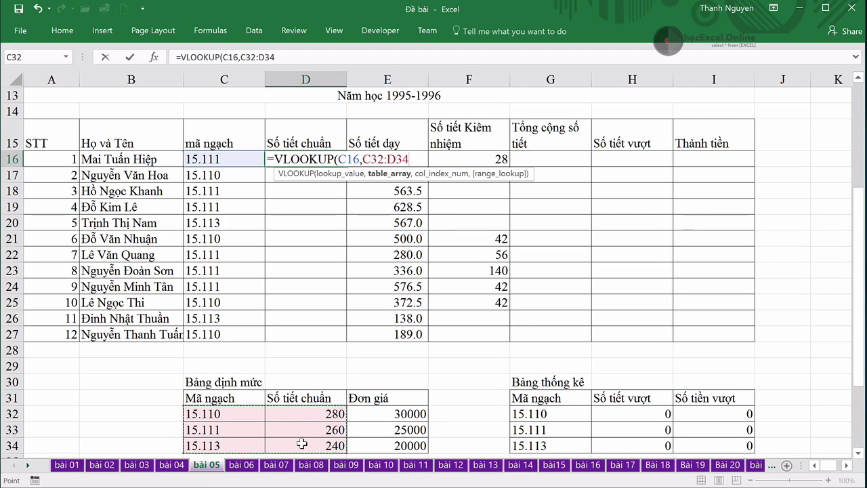
key("F4")
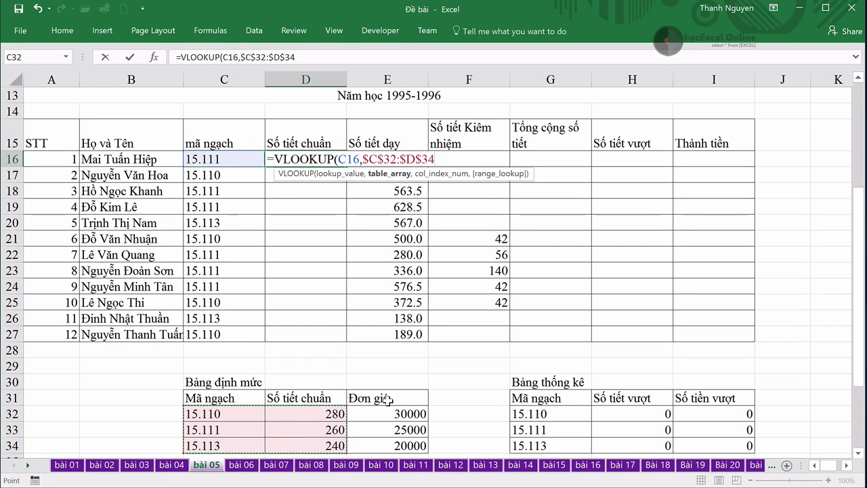
type(",")
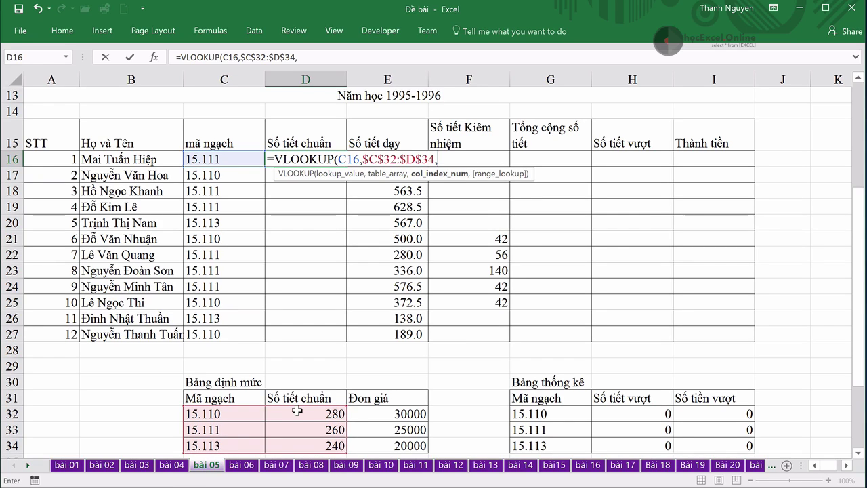
type("2,")
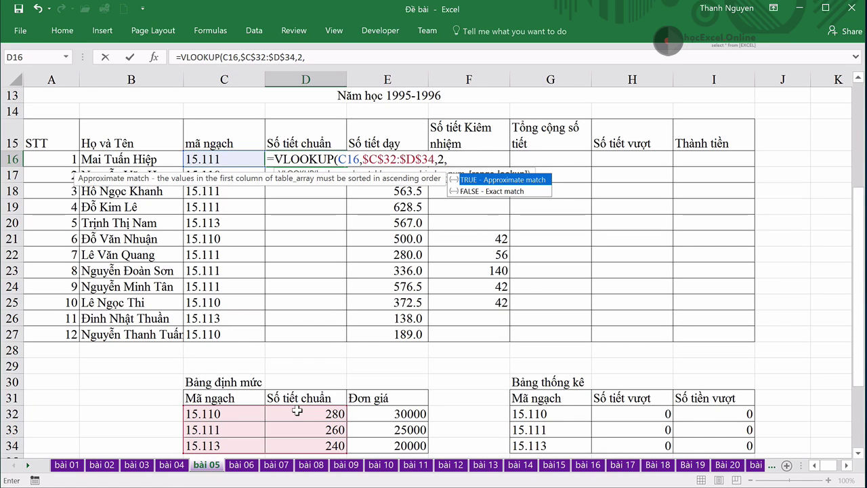
type("FALSE)")
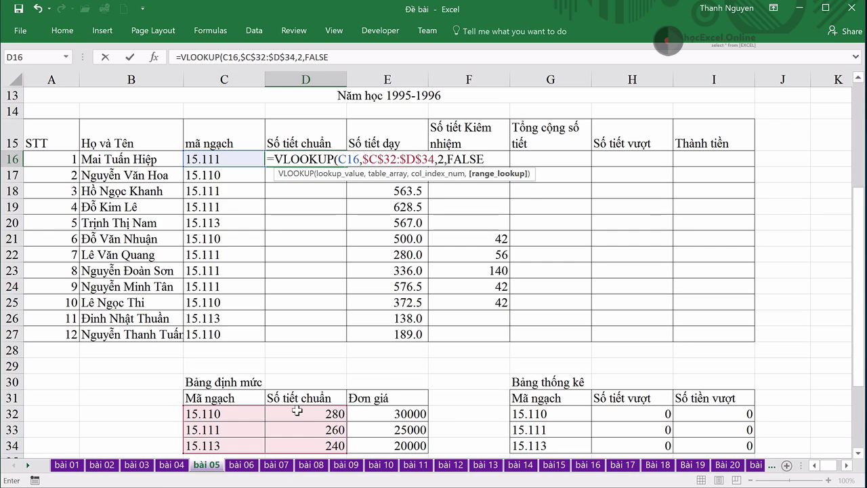
key("Return")
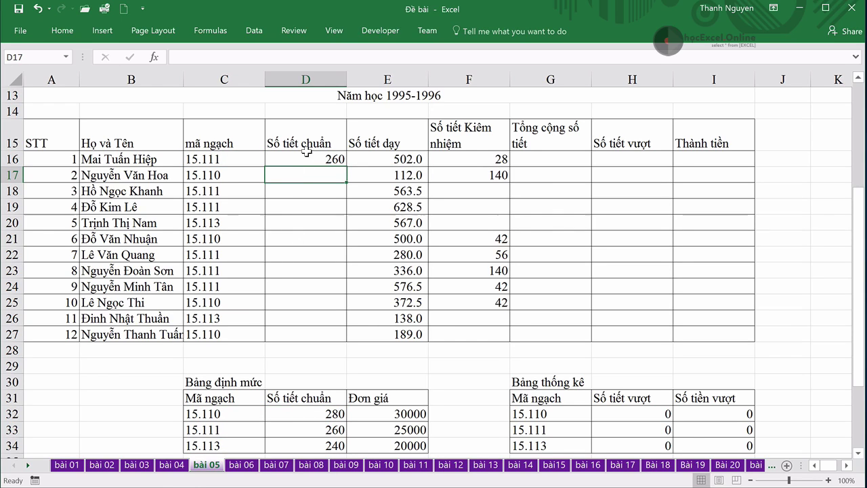
Copy the D16 lookup down to D27 for all 12 teachers
left_click(300, 160)
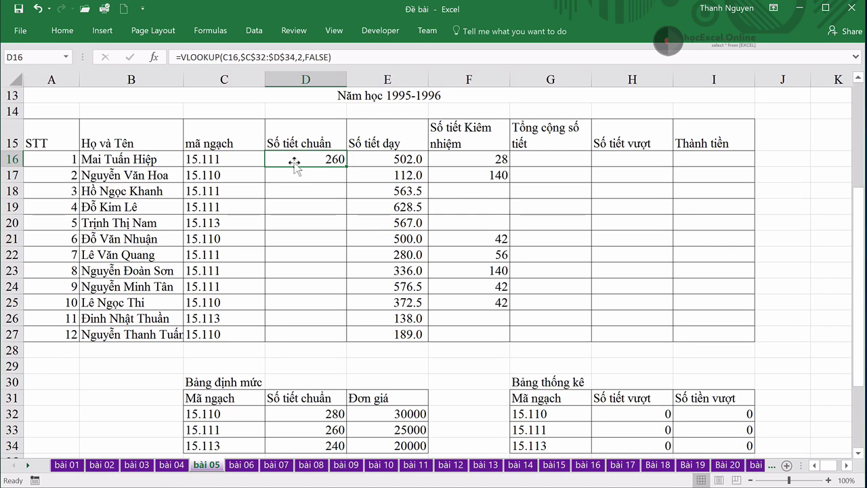
left_click_drag(345, 166, 342, 335)
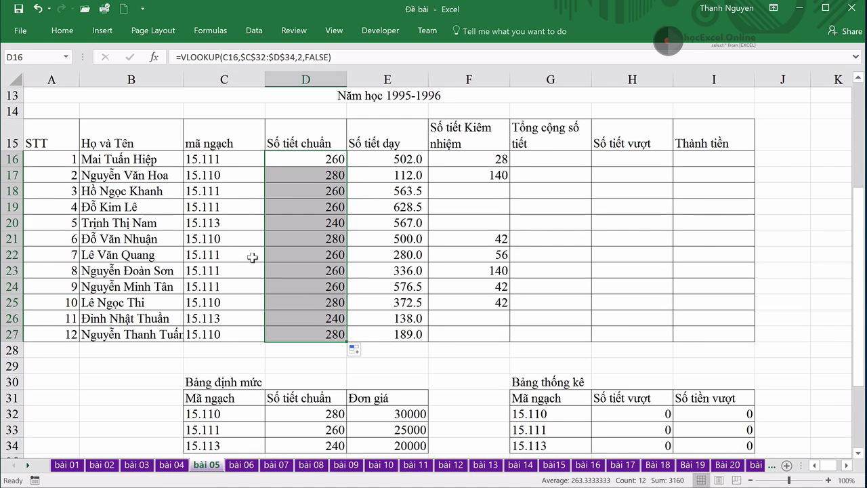
scroll(321, 268, "up", 4)
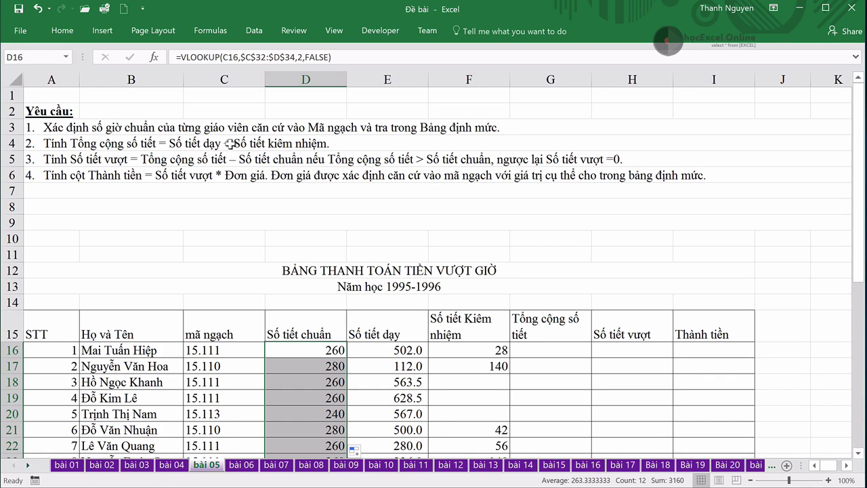
left_click(396, 318)
left_click(466, 321)
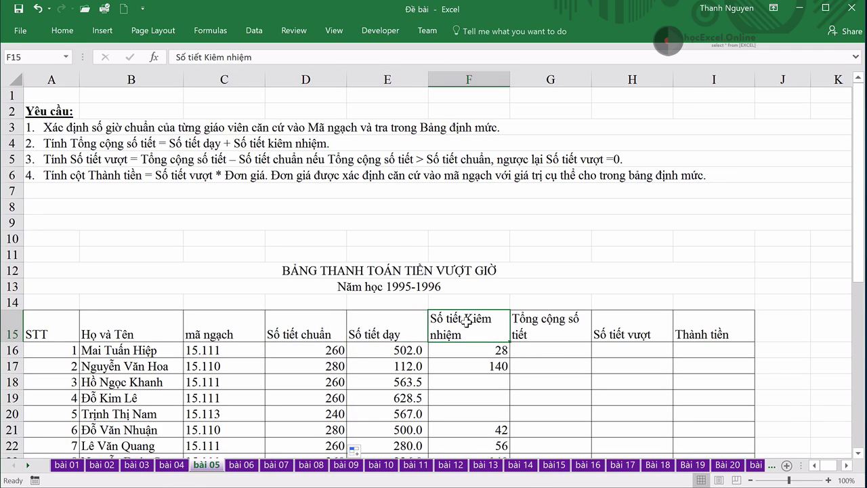
left_click(540, 348)
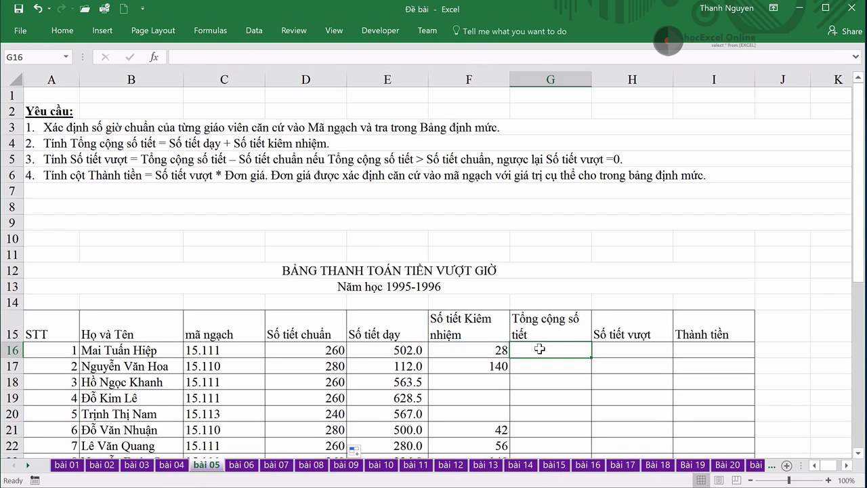
type("=")
key("Left")
key("Left")
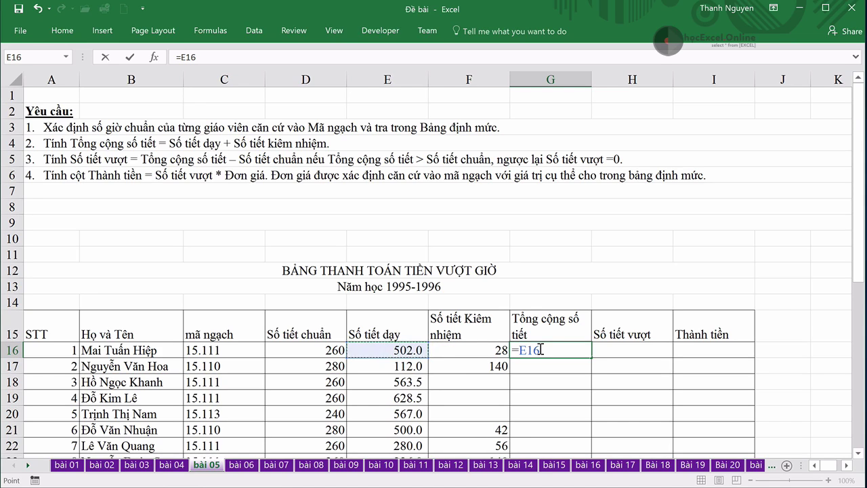
type("+")
key("Left")
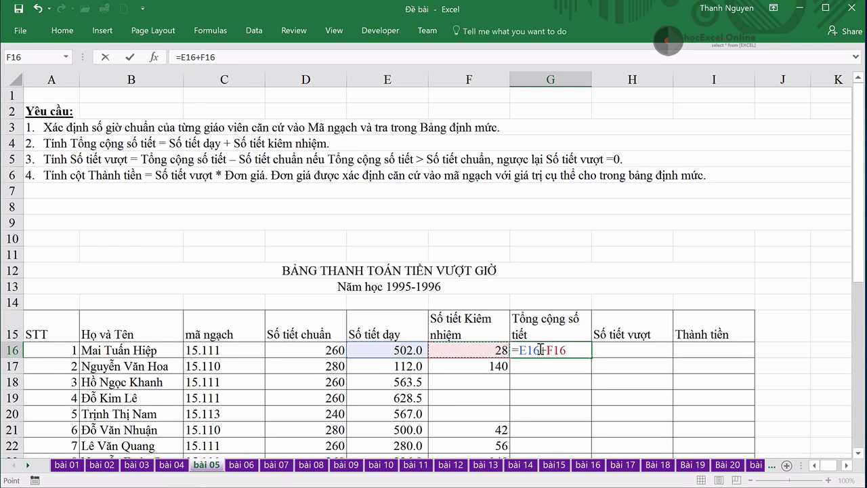
key("Return")
left_click(571, 352)
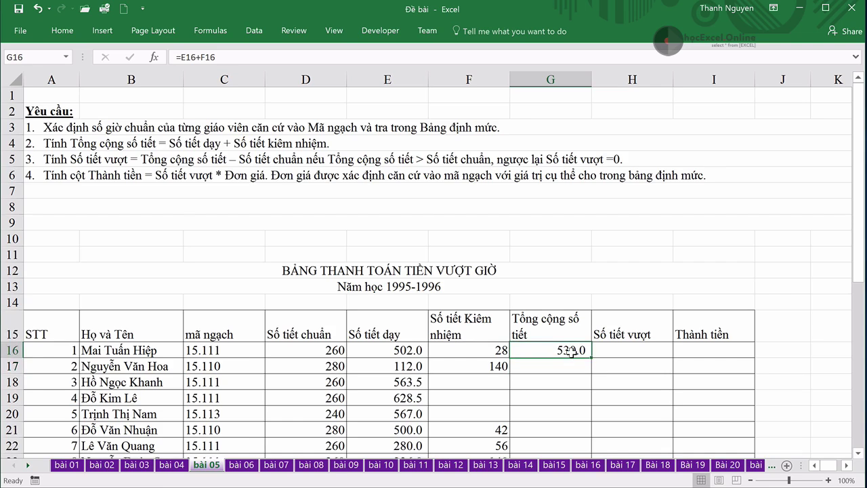
scroll(571, 353, "down", 2)
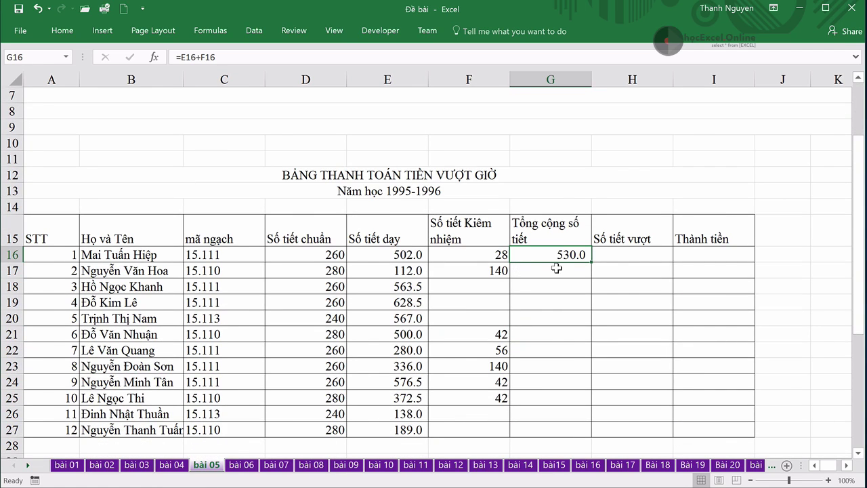
scroll(555, 217, "down", 1)
left_click_drag(592, 216, 584, 388)
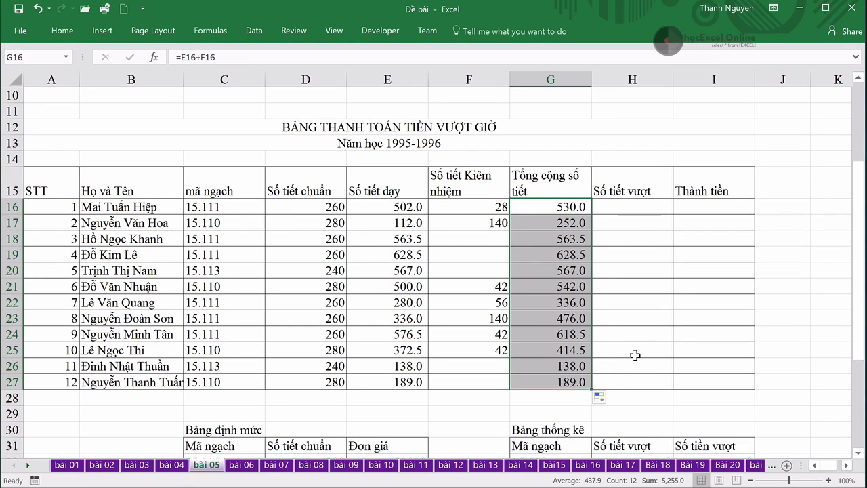
scroll(635, 355, "up", 2)
scroll(635, 355, "up", 1)
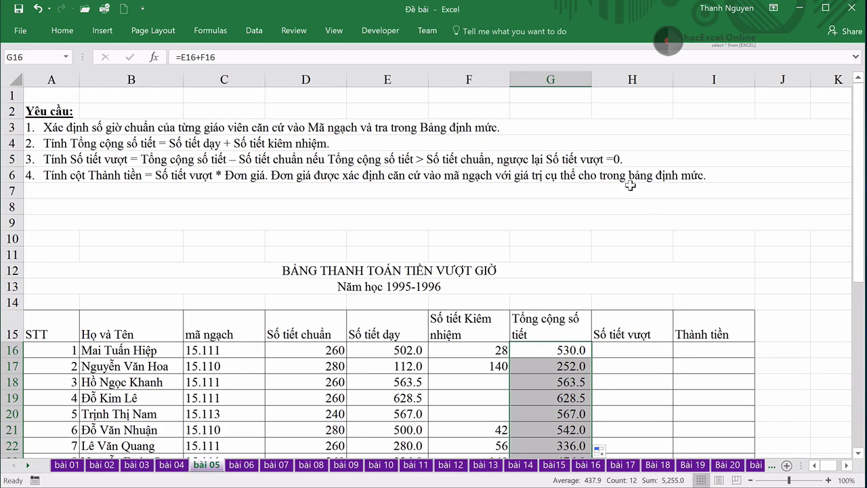
Enter =G16-D16 in H16 for the first teacher's excess periods
left_click(641, 351)
type("=")
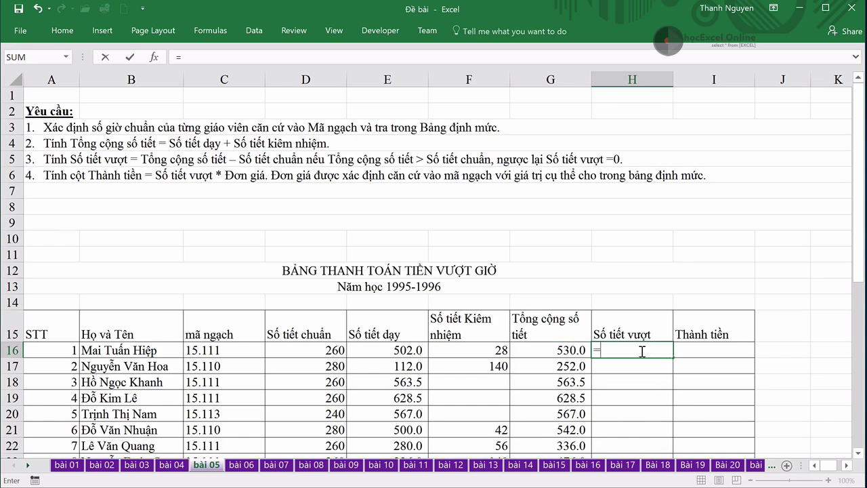
key("Left")
type("-")
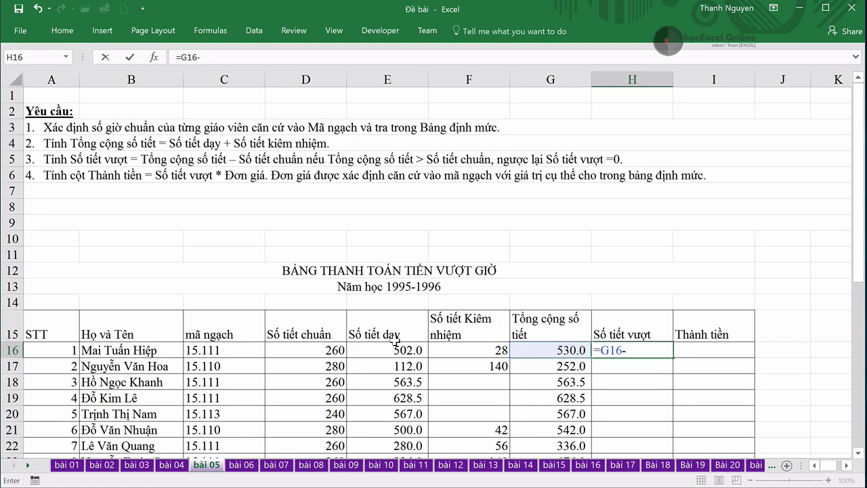
left_click(330, 348)
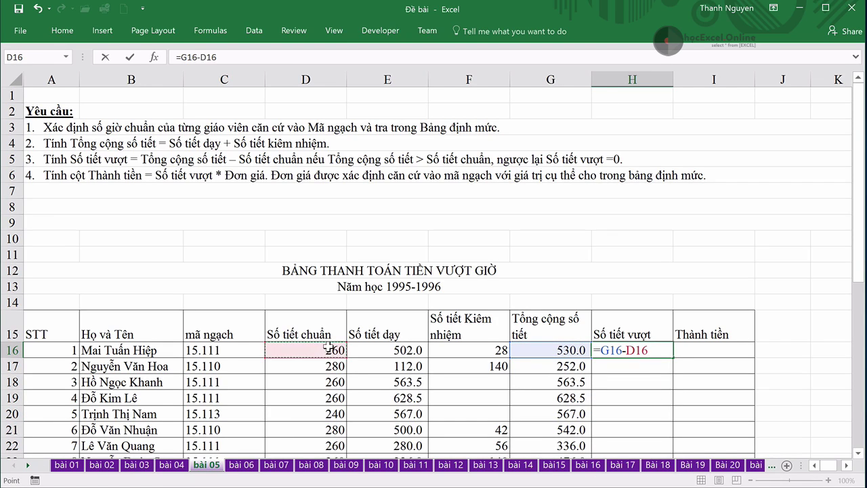
key("Return")
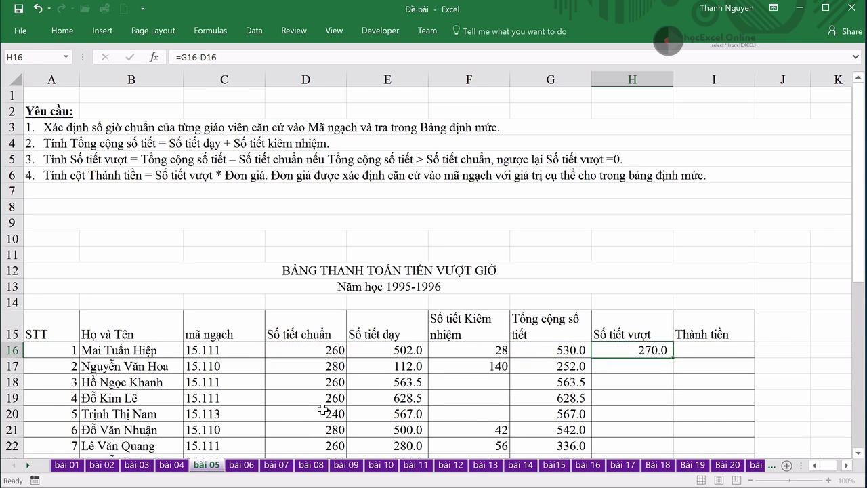
Copy the H16 subtraction formula down to H27
scroll(472, 412, "down", 3)
scroll(472, 412, "down", 1)
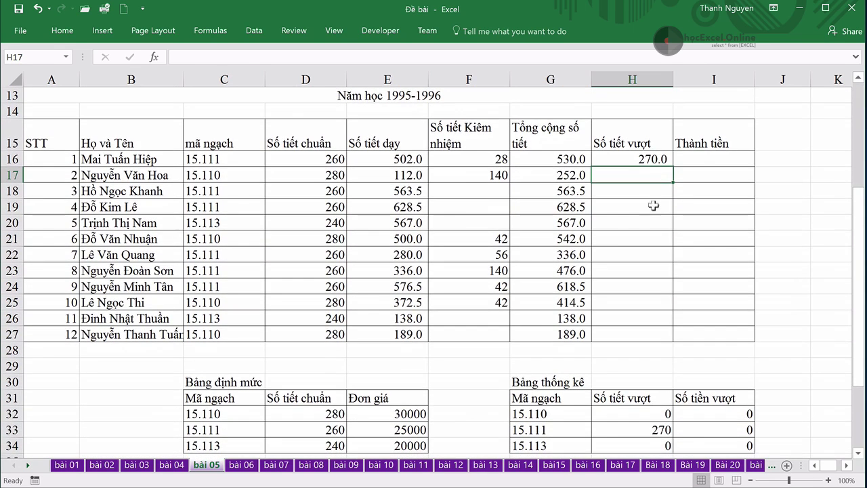
left_click(664, 160)
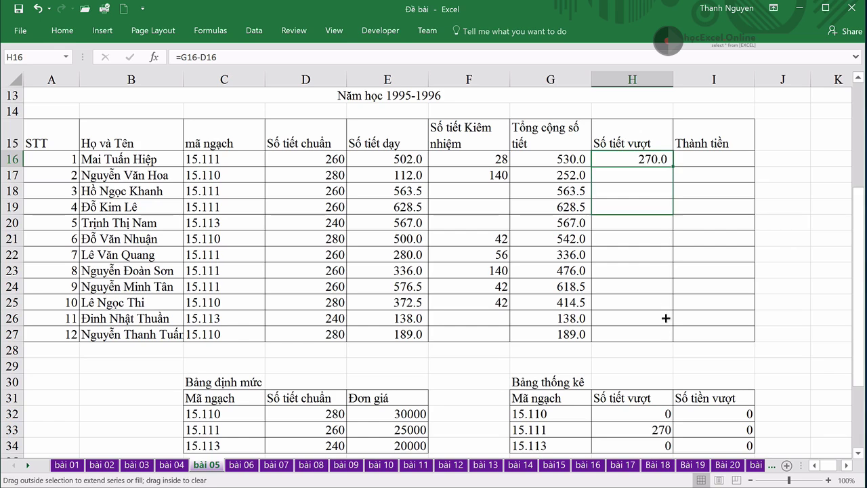
left_click_drag(674, 166, 612, 341)
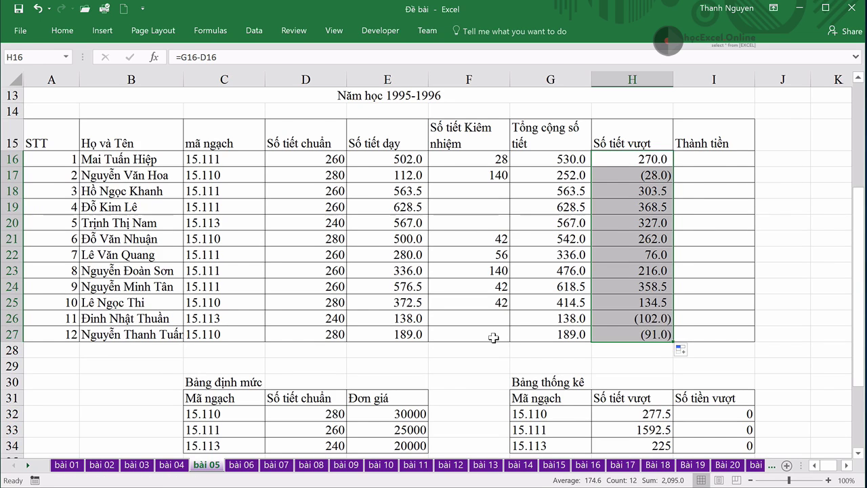
scroll(494, 338, "up", 1)
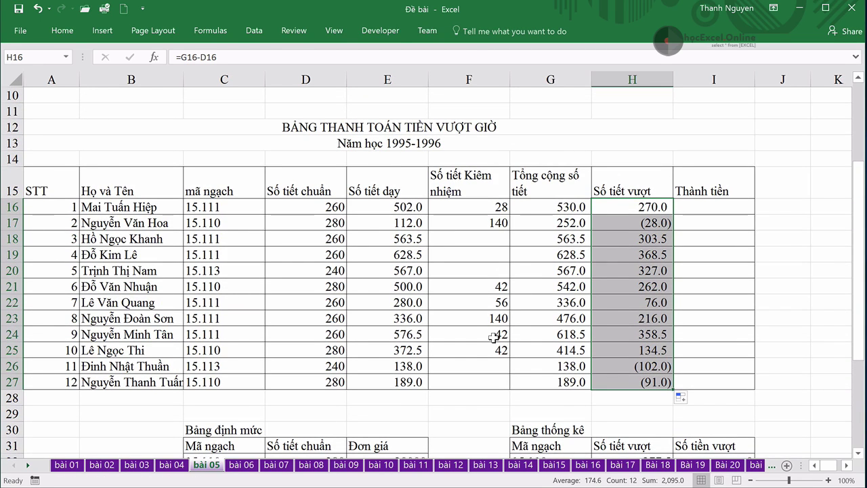
Review the copied results, checking the negative values in H26 and H27
left_click(647, 381)
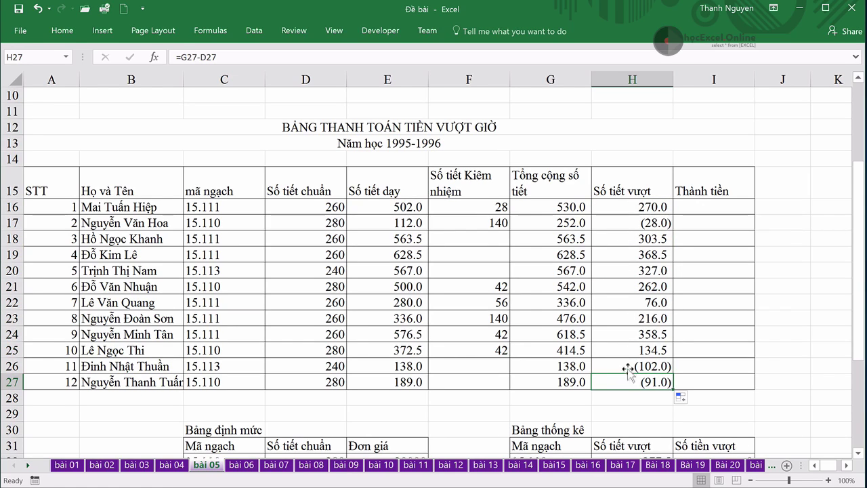
left_click_drag(628, 382, 632, 210)
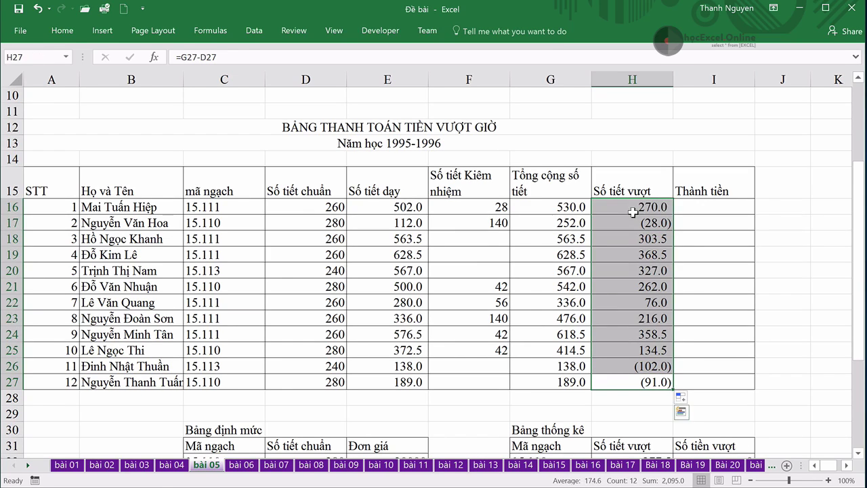
left_click(634, 368)
left_click_drag(632, 382, 630, 368)
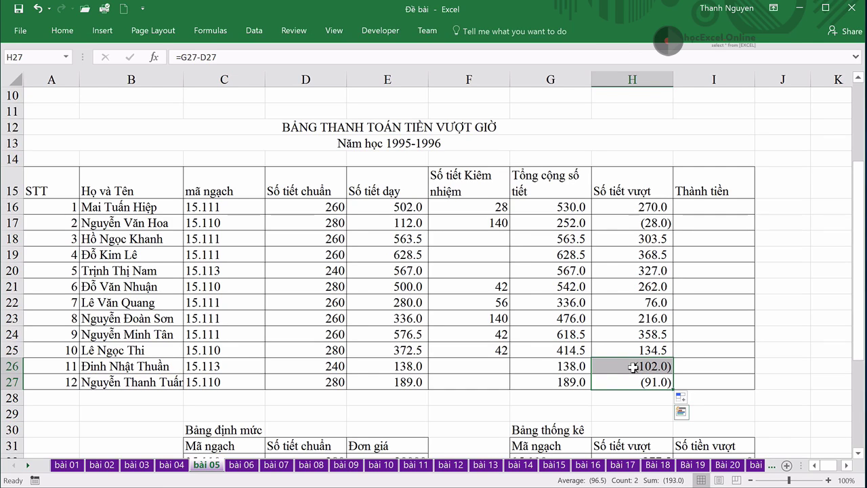
left_click(629, 368)
left_click_drag(631, 382, 629, 368)
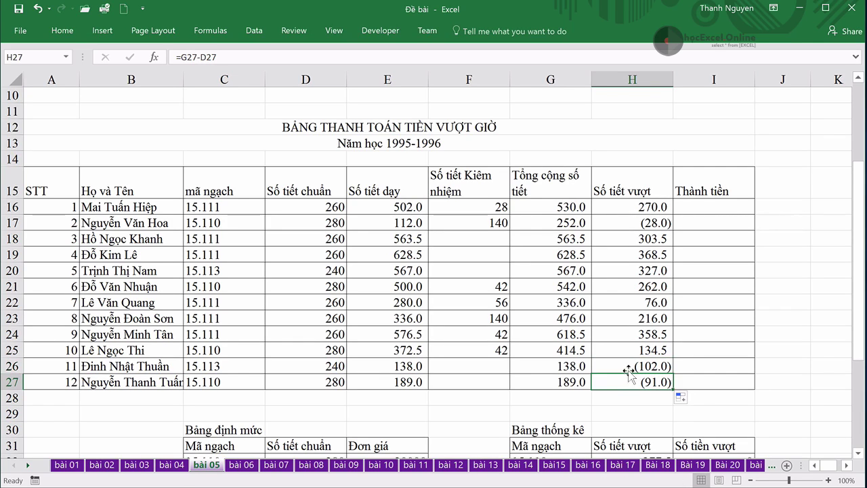
left_click(629, 368)
left_click(629, 382)
Return to H16 and put its =G16-D16 formula into edit mode with F2
scroll(629, 379, "up", 3)
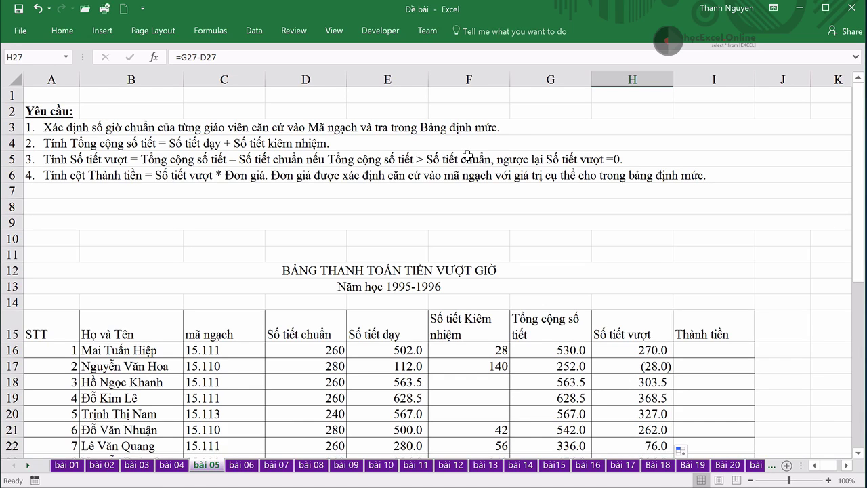
scroll(618, 240, "down", 2)
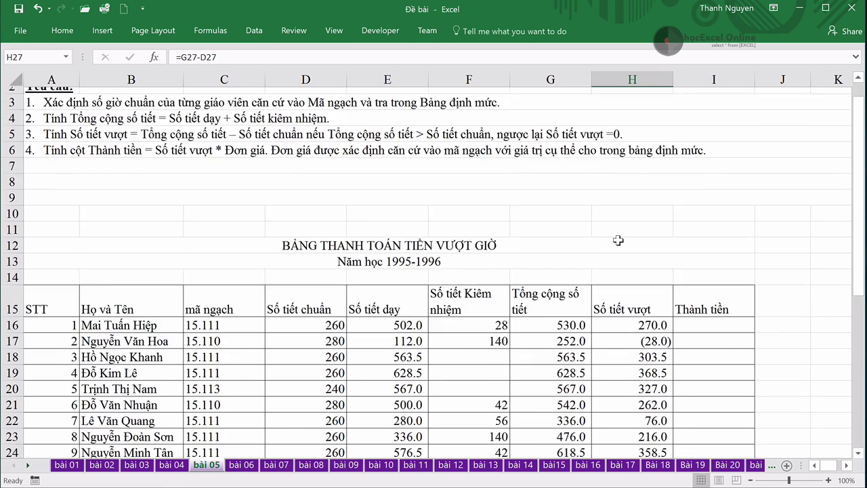
left_click(626, 251)
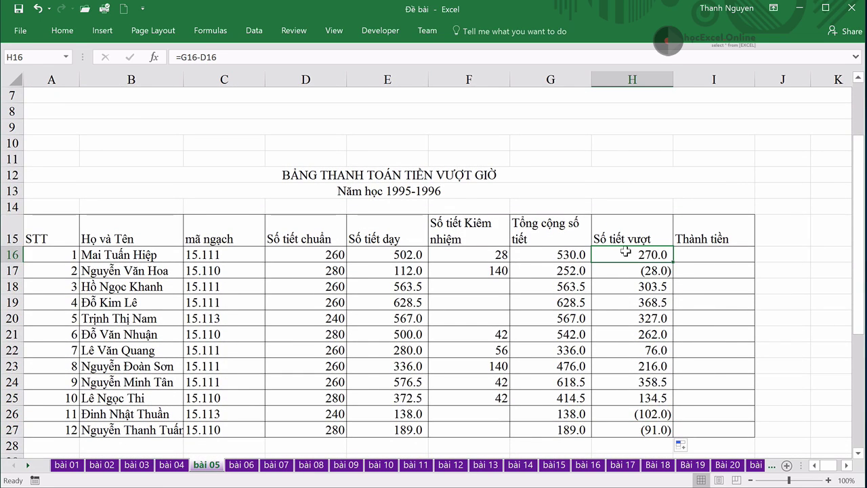
scroll(626, 252, "up", 2)
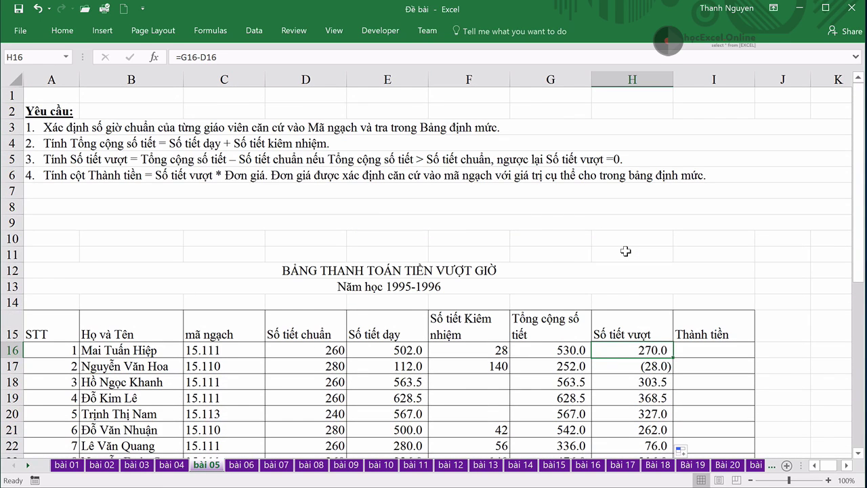
key("F2")
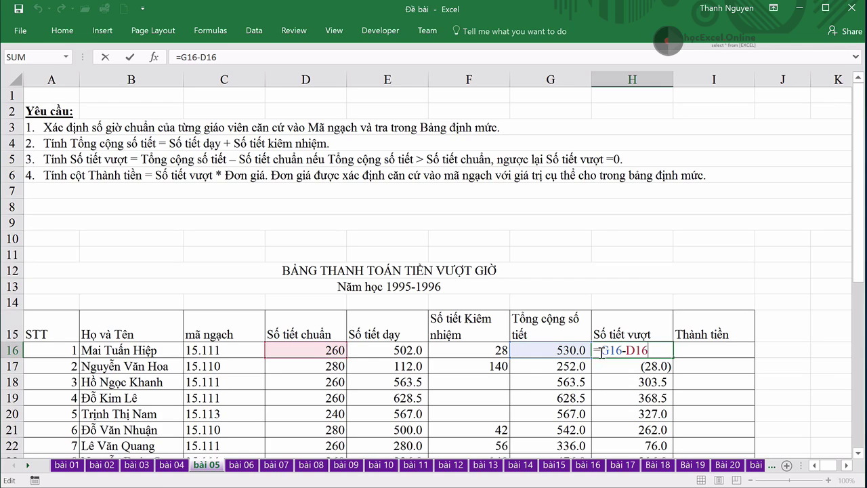
Rewrite H16 as =IF(G16<D16,0,G16-D16) so shortfalls show zero
left_click_drag(600, 351, 637, 351)
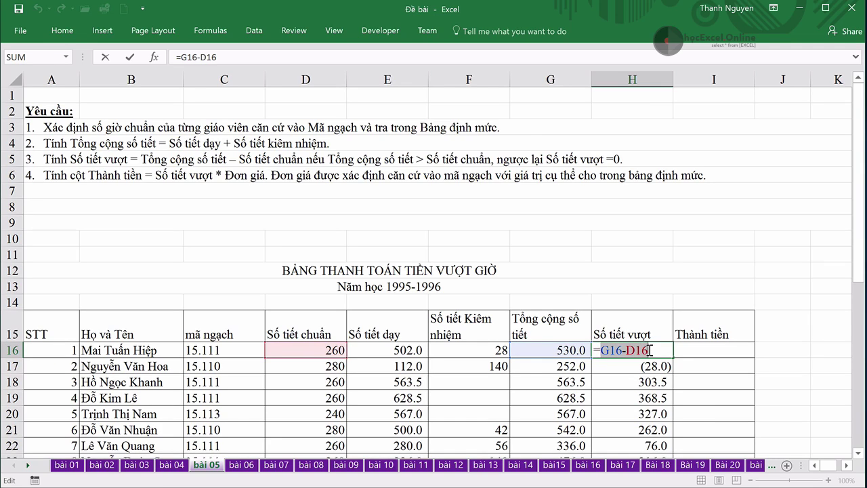
key("BackSpace")
type("if(")
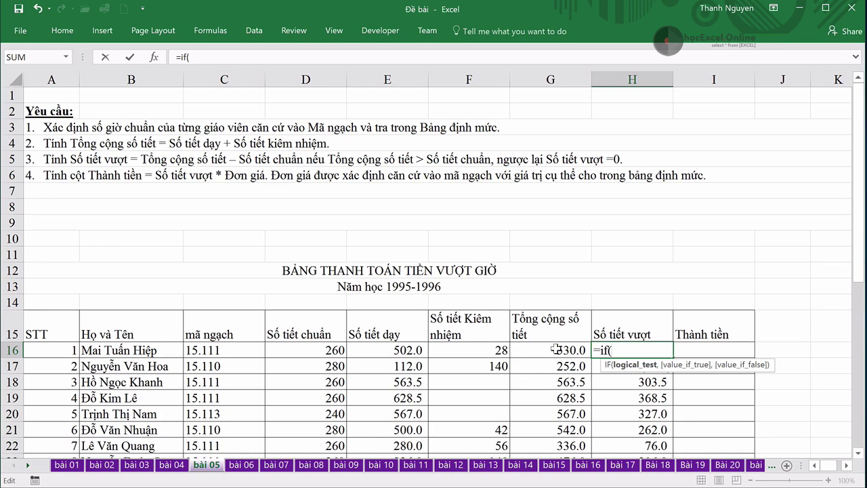
left_click(555, 350)
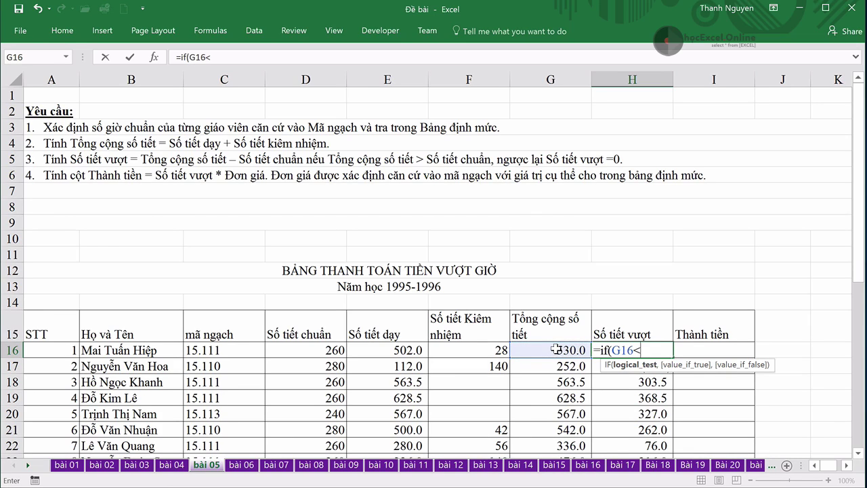
left_click(328, 349)
type(",0")
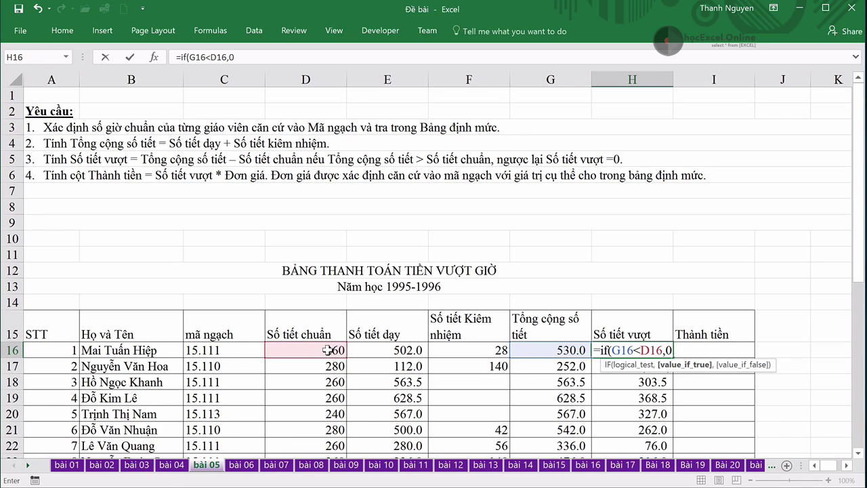
type(",")
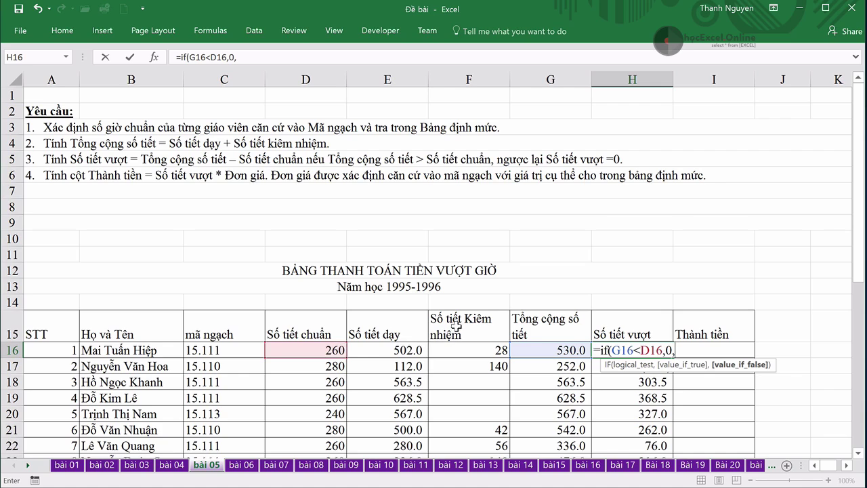
left_click(536, 350)
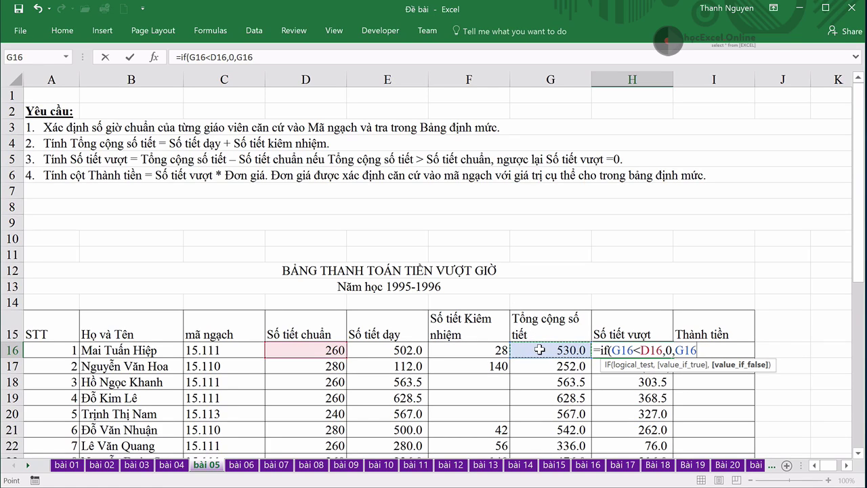
type("-")
left_click(316, 349)
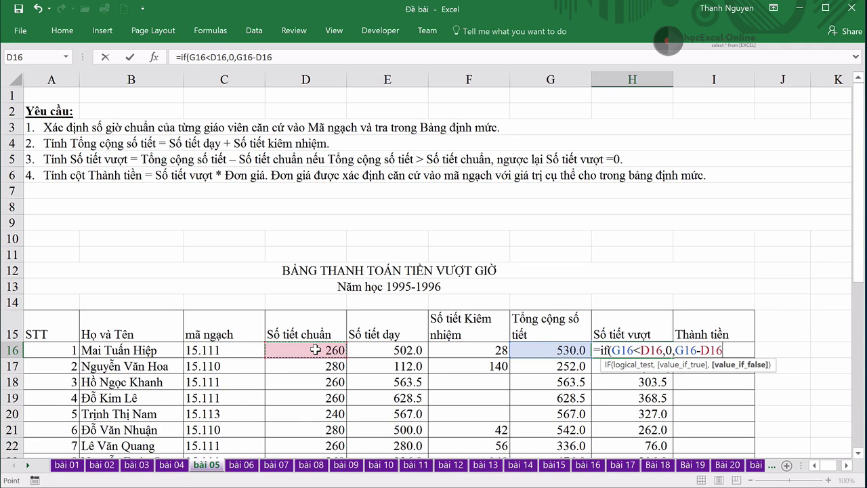
type(")")
key("Return")
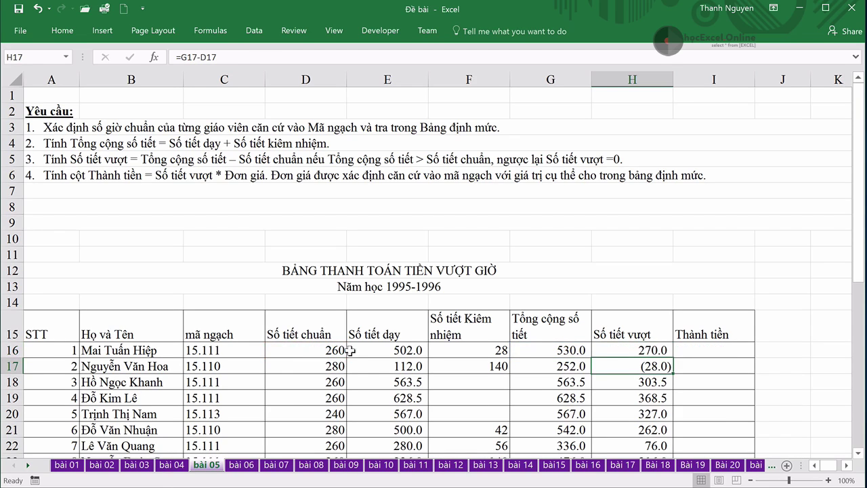
Copy the IF formula down to H27 and check the second teacher now shows 0
scroll(364, 352, "down", 2)
scroll(364, 352, "down", 1)
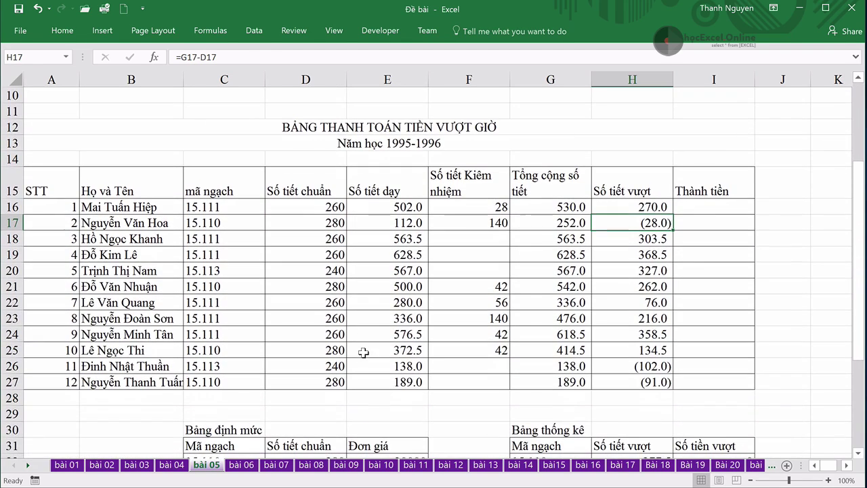
left_click(631, 205)
left_click_drag(673, 221, 670, 389)
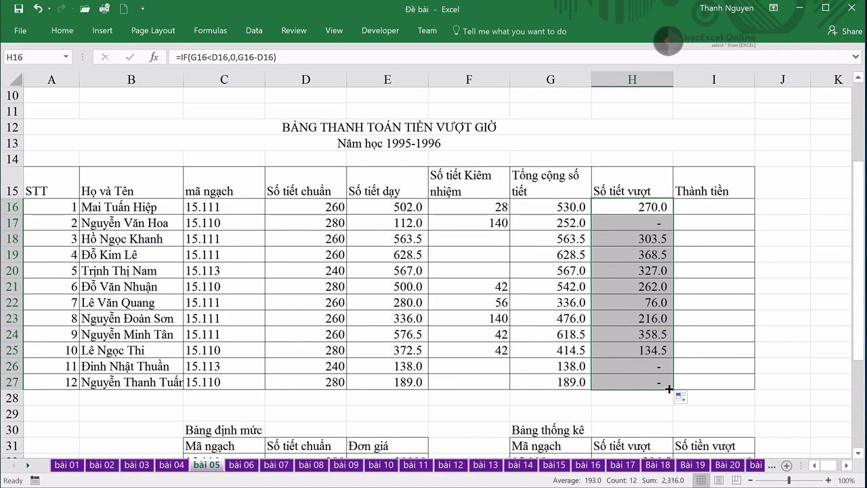
left_click(648, 225)
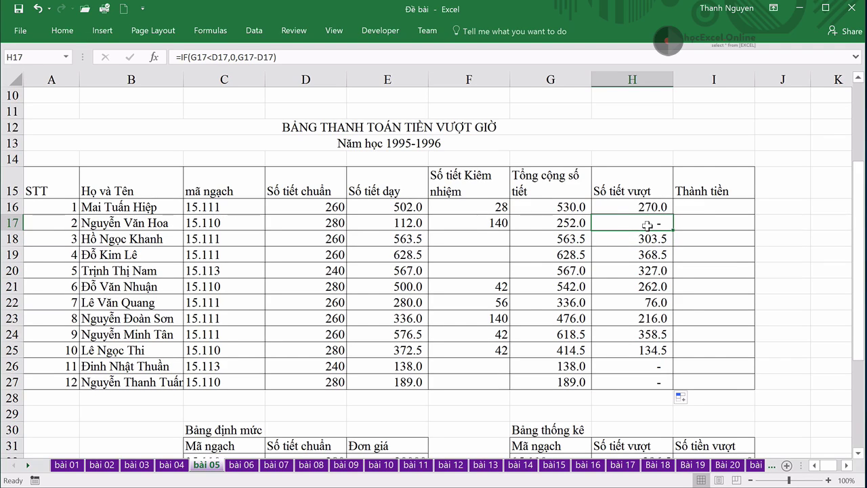
Copy the custom number format code from H17's Format Cells dialog
key("ctrl+1")
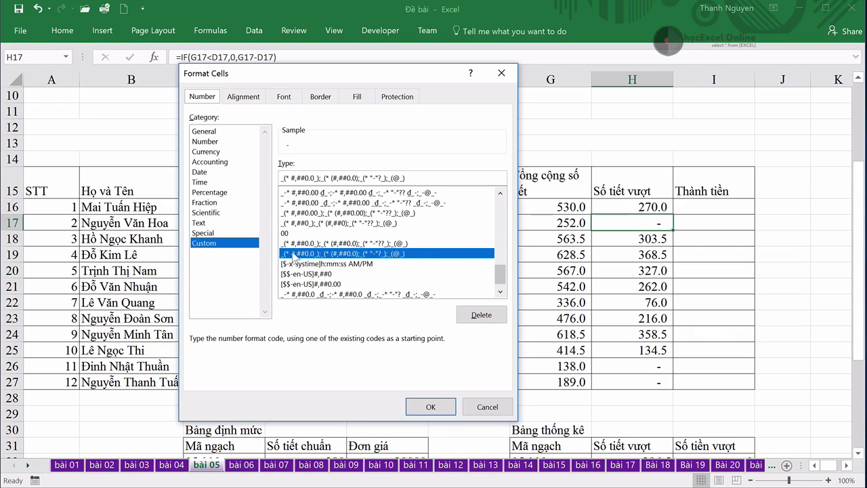
left_click_drag(417, 179, 243, 170)
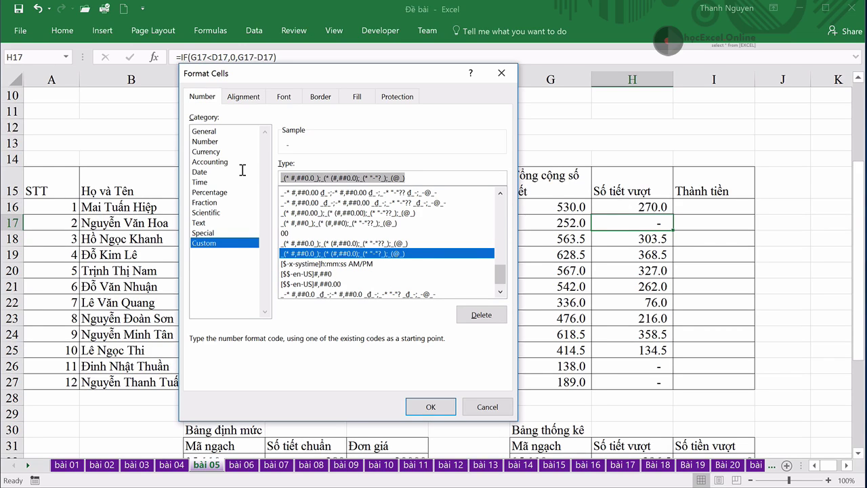
key("Escape")
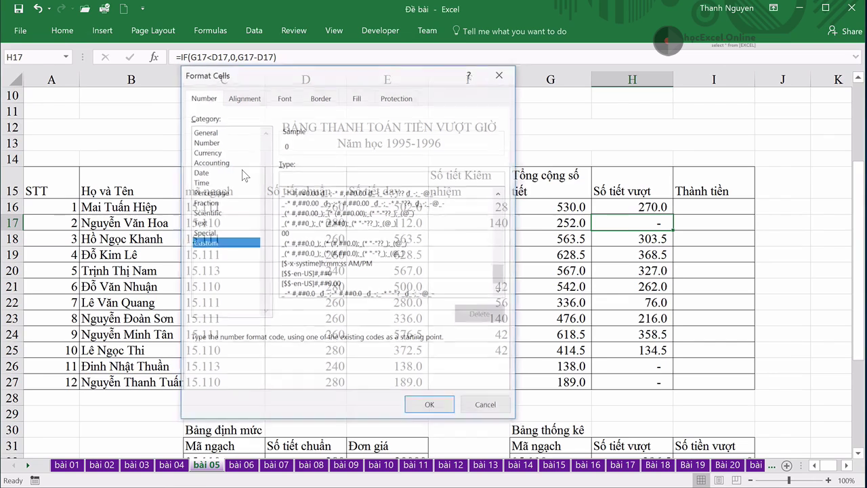
Paste the copied format code as text into A8 and confirm it
scroll(163, 144, "up", 2)
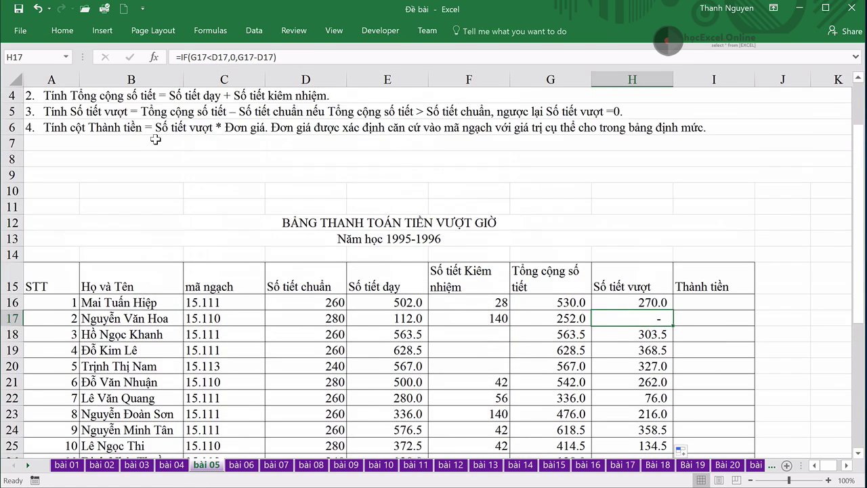
scroll(169, 203, "up", 1)
left_click(63, 204)
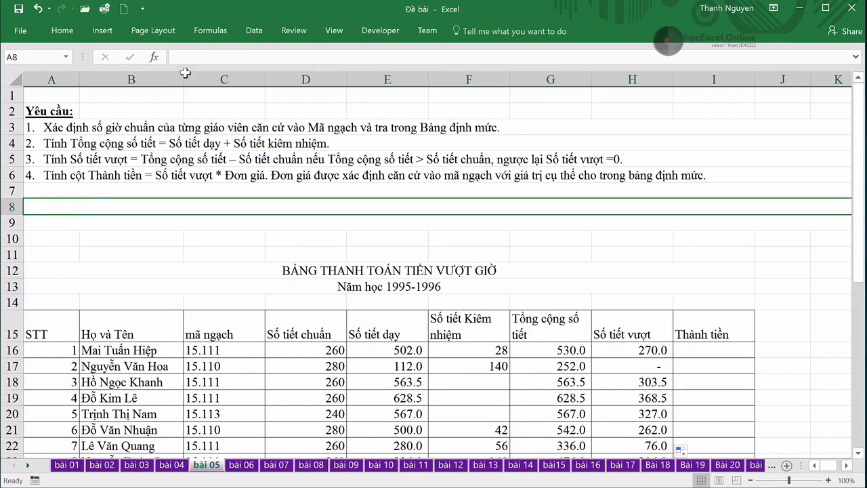
left_click(194, 59)
key("ctrl+v")
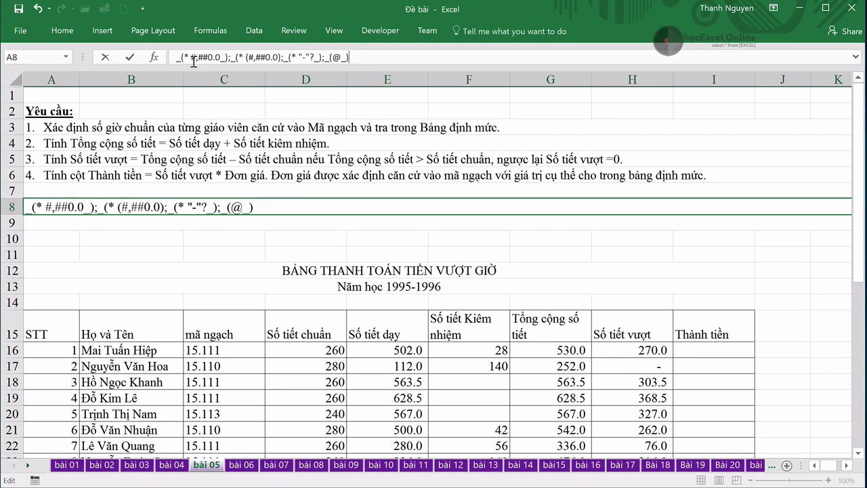
key("Return")
left_click(122, 237)
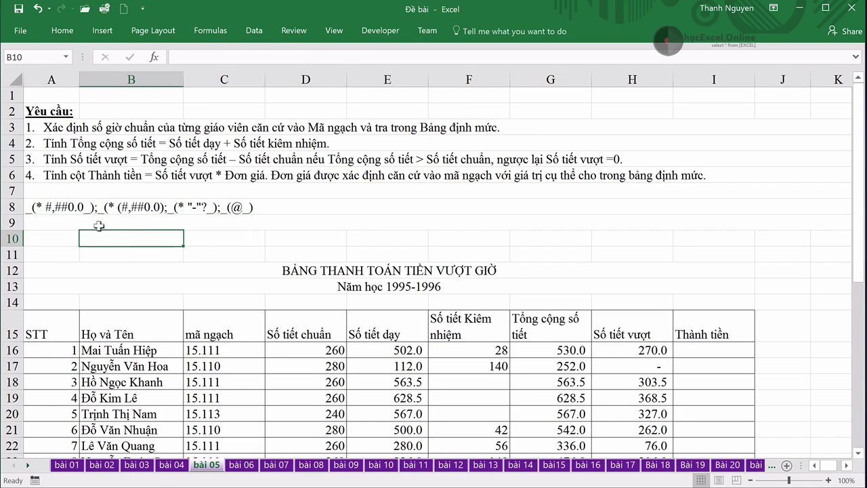
left_click(71, 203)
Inspect the number format of the column H excess-hours values, closing it unchanged
scroll(344, 285, "down", 2)
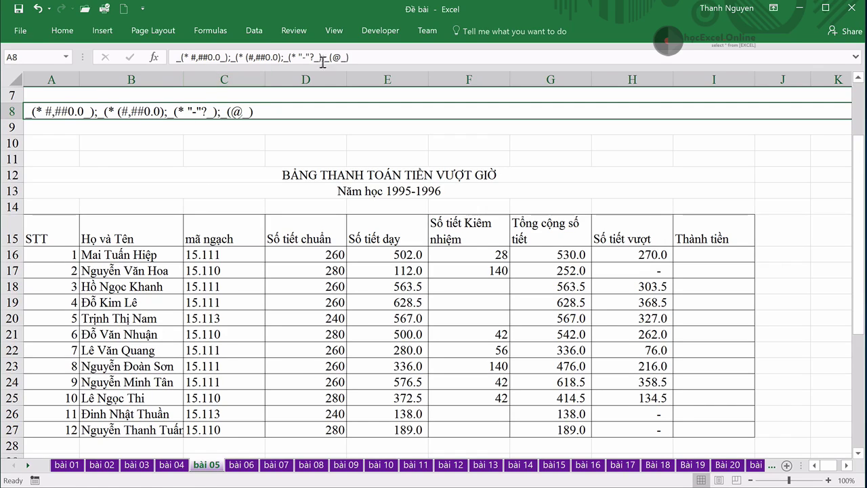
left_click_drag(617, 255, 630, 425)
key("ctrl+1")
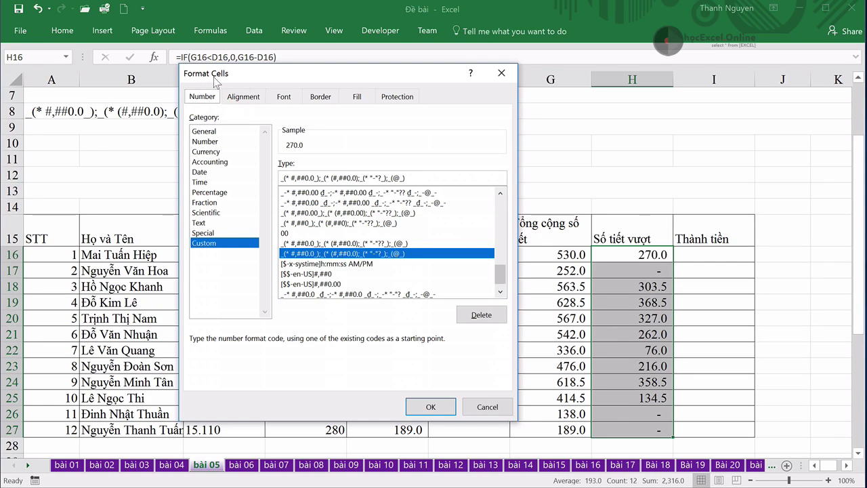
left_click(488, 407)
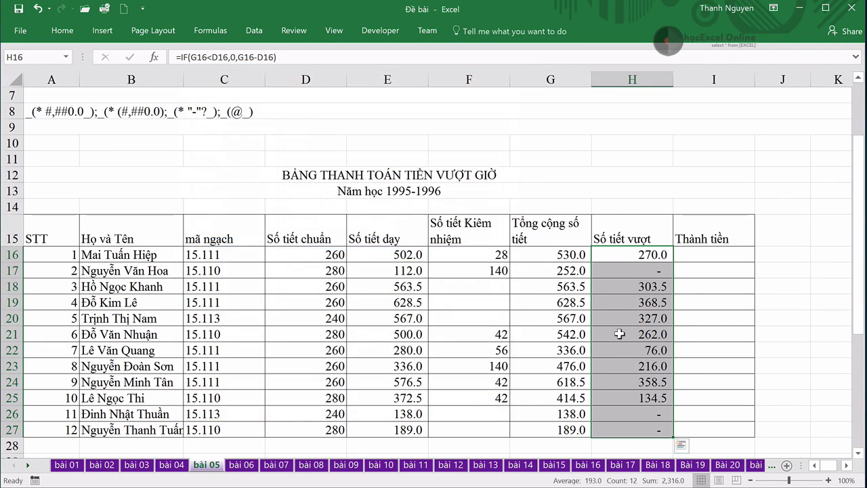
scroll(620, 334, "up", 2)
left_click(162, 273)
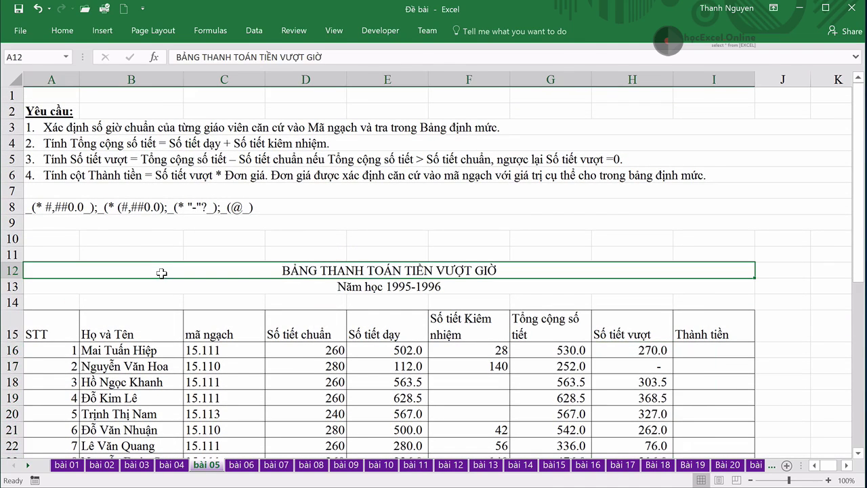
left_click(63, 176)
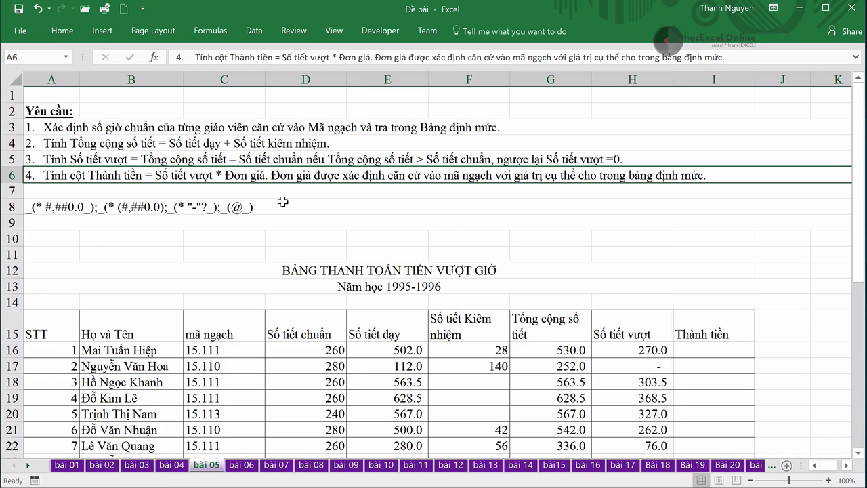
scroll(383, 231, "down", 1)
scroll(383, 231, "down", 2)
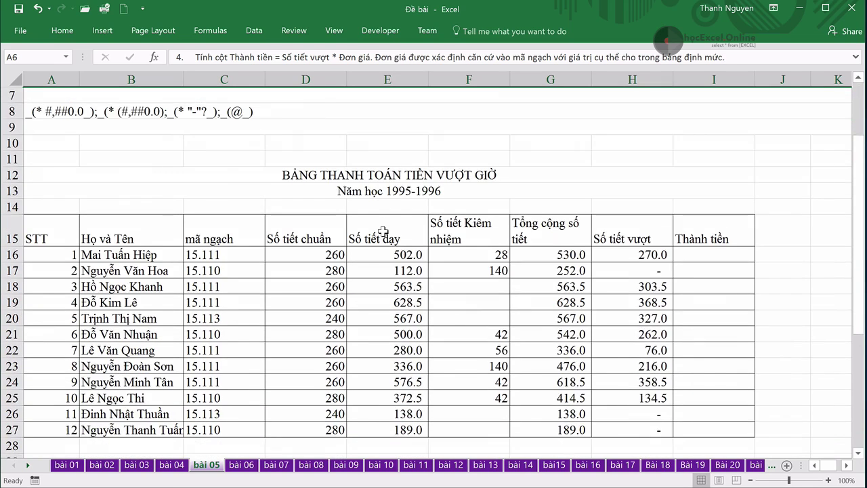
scroll(383, 231, "down", 1)
scroll(383, 231, "down", 1)
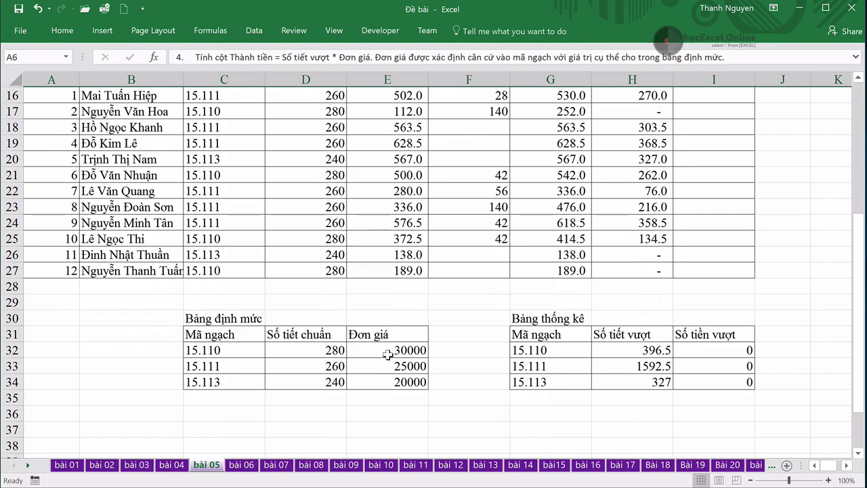
left_click_drag(391, 351, 392, 381)
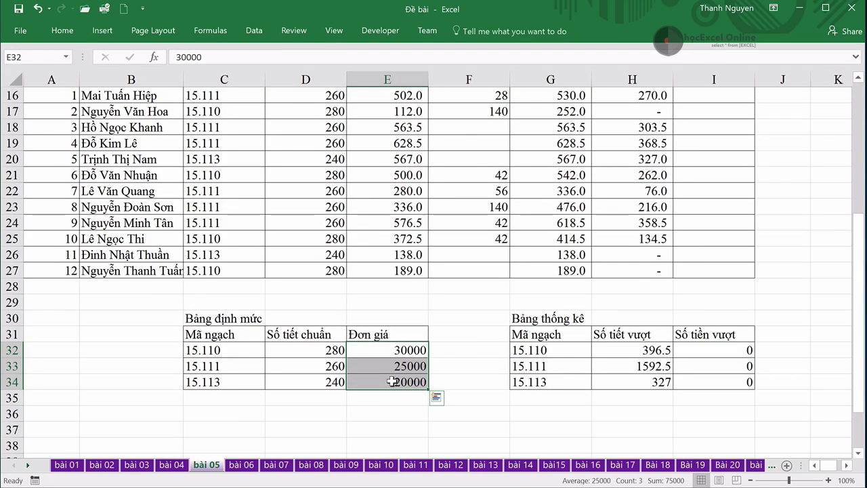
scroll(439, 363, "up", 1)
scroll(474, 345, "up", 2)
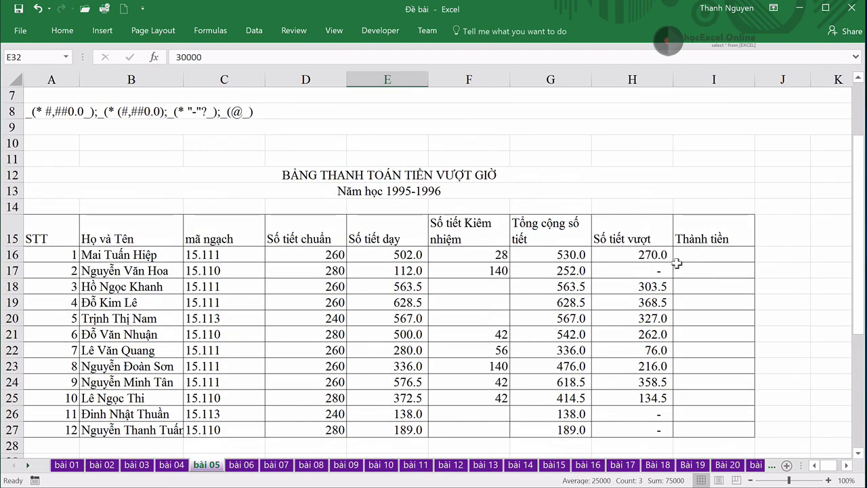
left_click(695, 254)
scroll(576, 288, "down", 2)
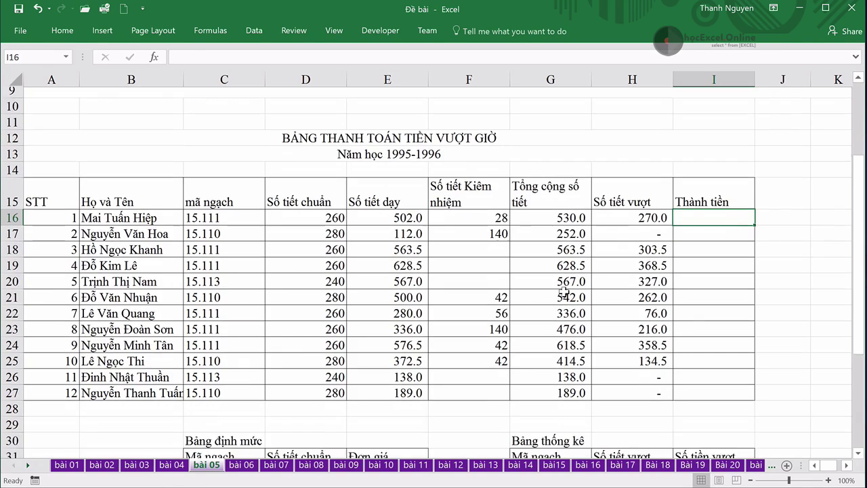
scroll(392, 351, "down", 1)
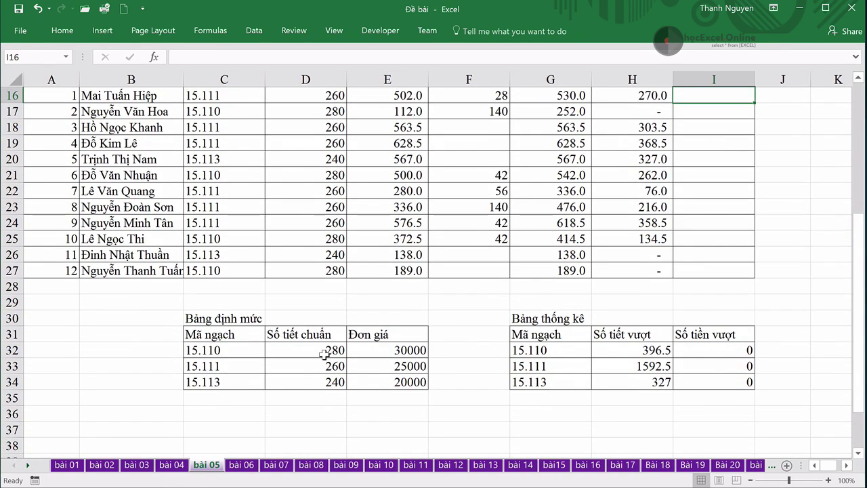
scroll(415, 336, "up", 2)
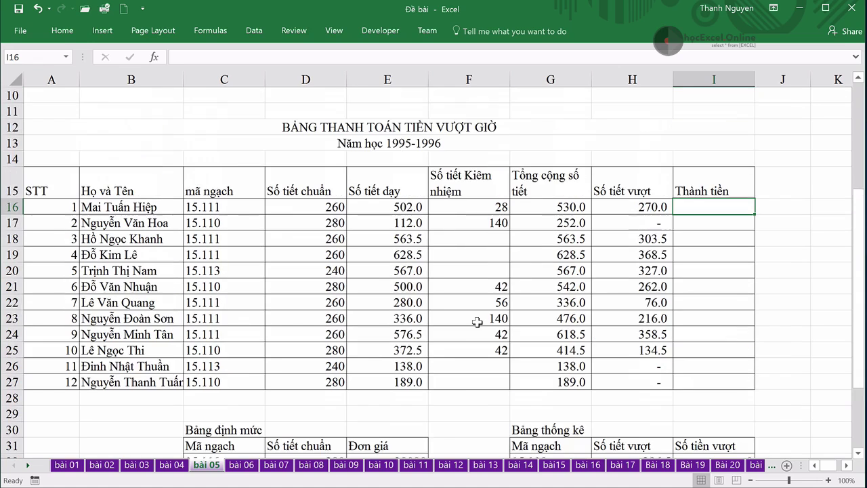
Enter a VLOOKUP in I16 on C16 over $C$32:$E$34 returning column 3
type("=")
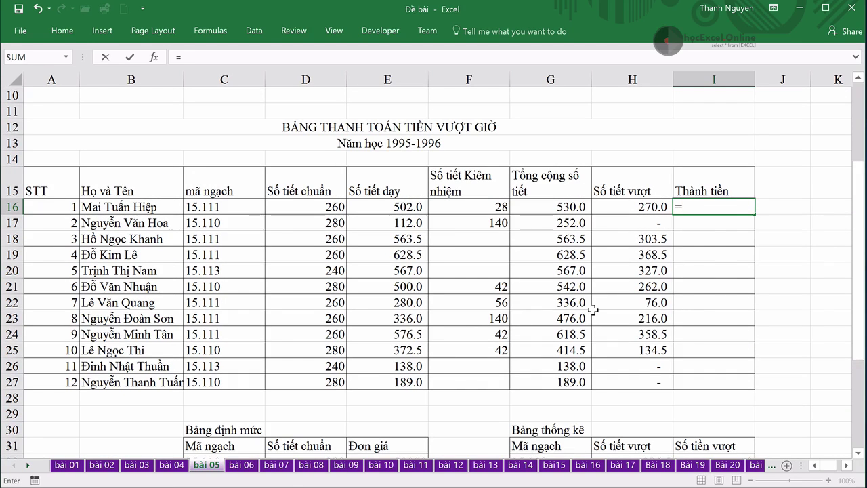
type("vl")
key("Tab")
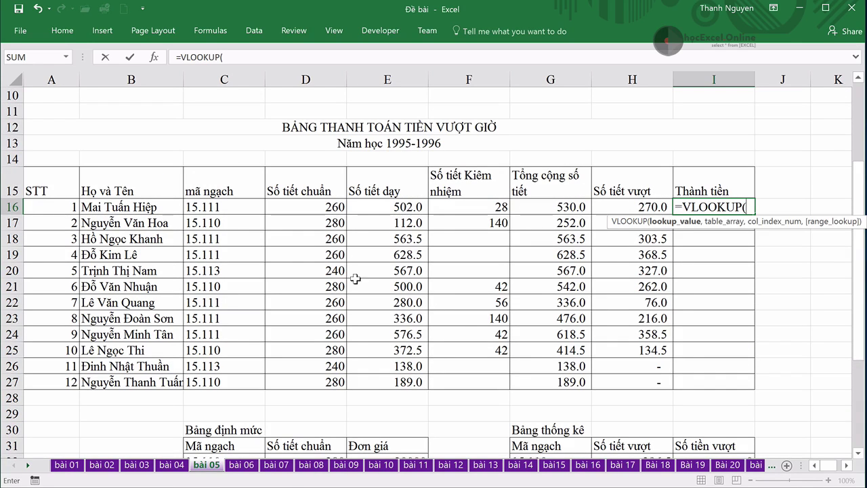
left_click(229, 208)
type(",")
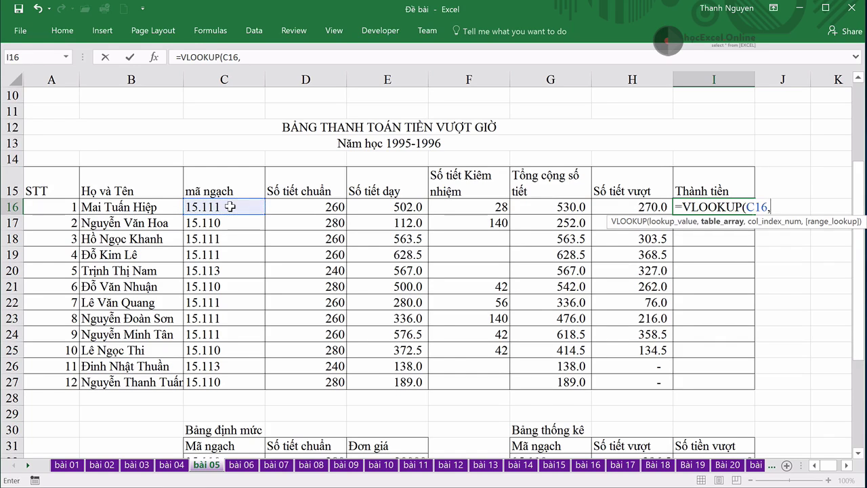
scroll(253, 277, "down", 1)
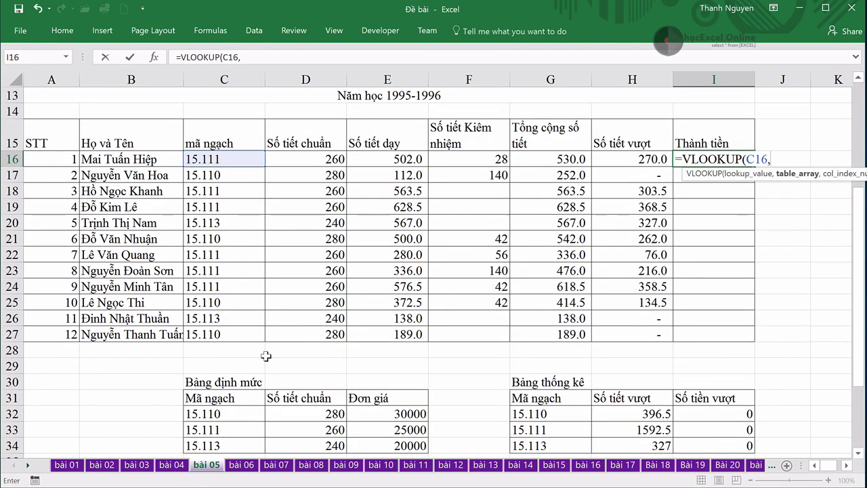
left_click(224, 413)
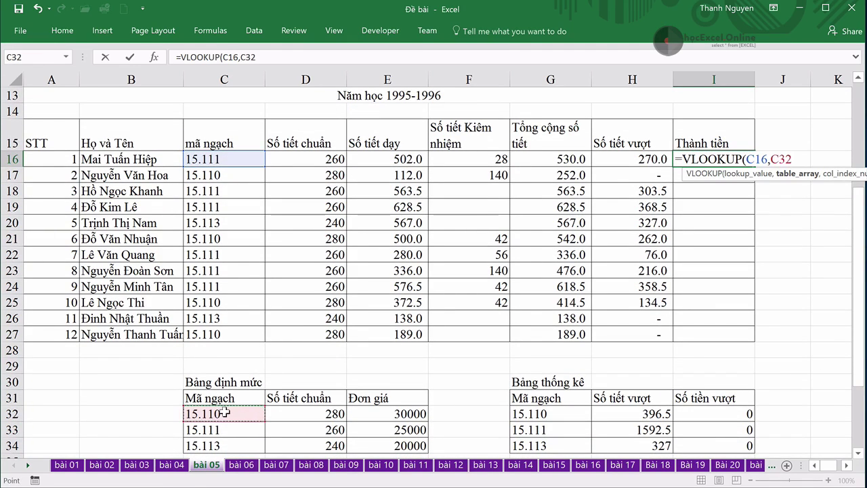
left_click_drag(225, 413, 373, 446)
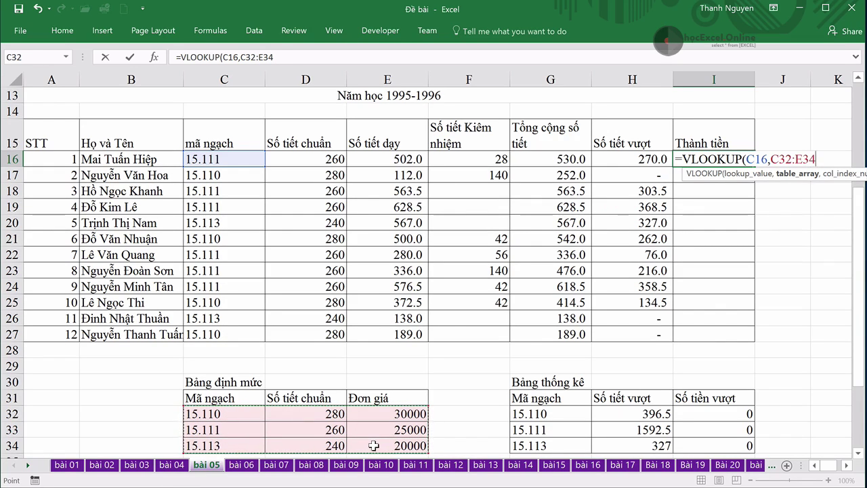
key("F4")
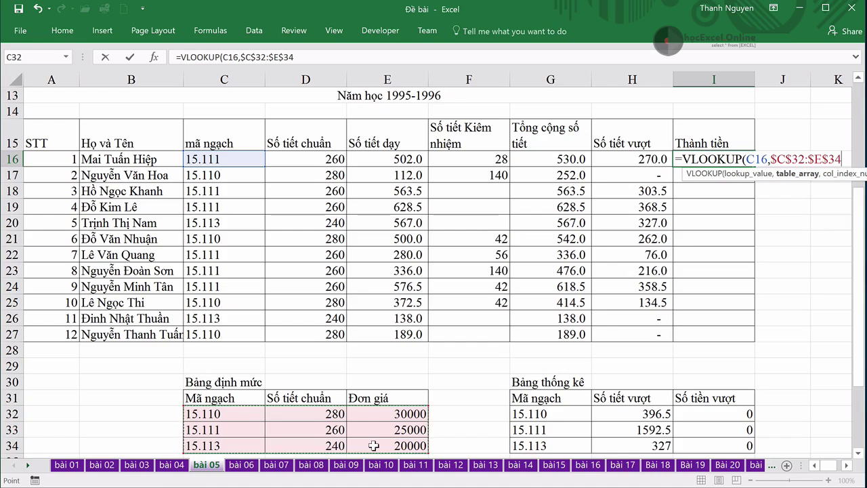
type(",")
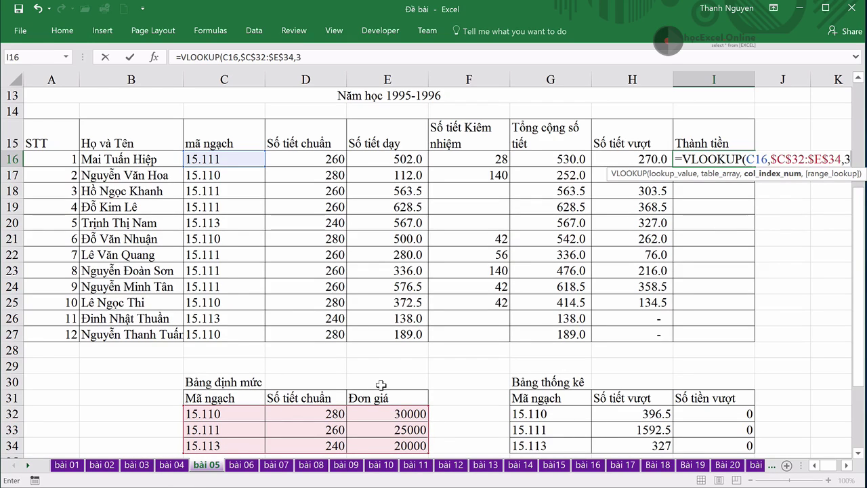
type("3,0(")
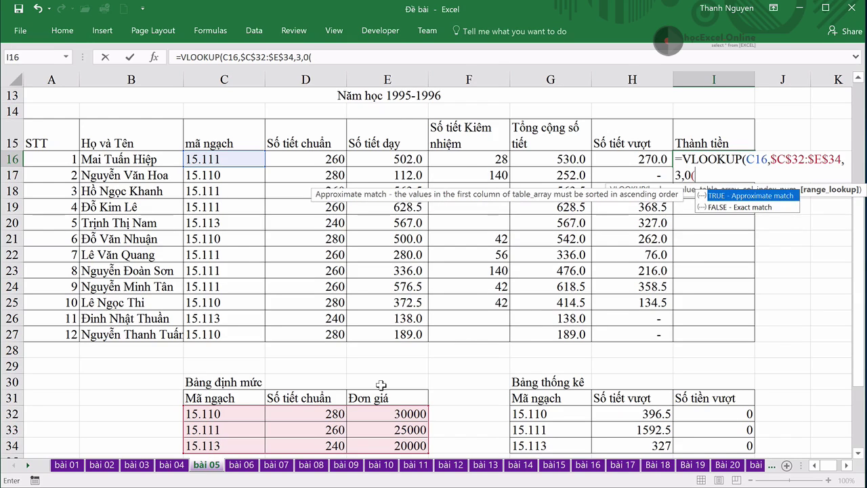
type(" )")
key("Return")
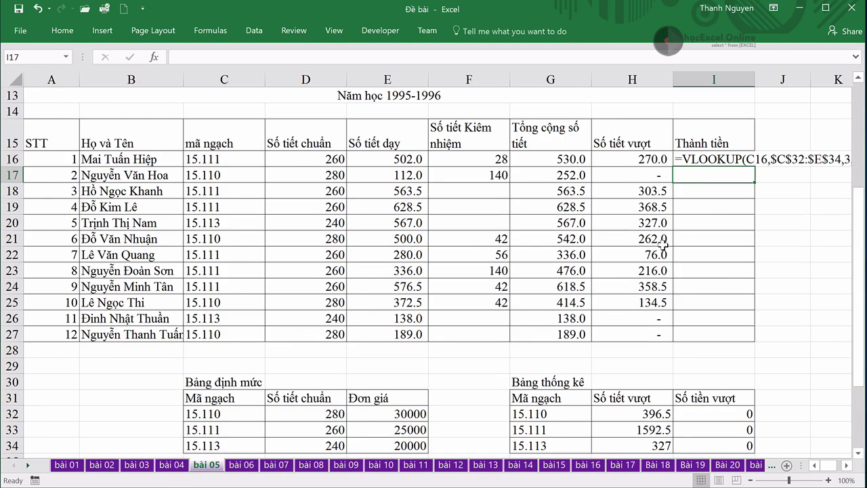
Replace the I16 lookup's 0 match argument with false
left_click(678, 162)
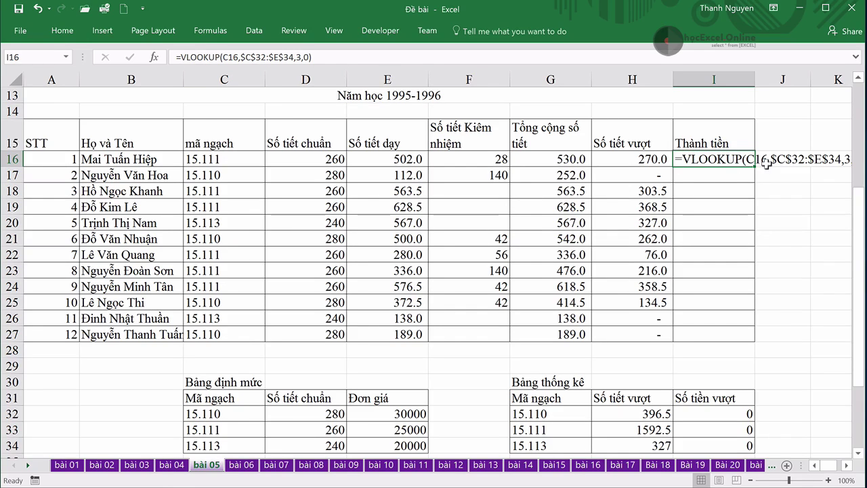
left_click(326, 57)
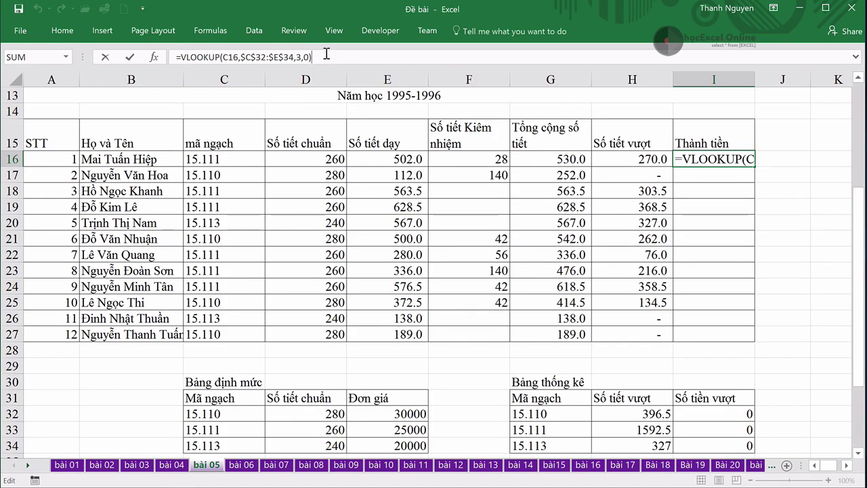
key("BackSpace")
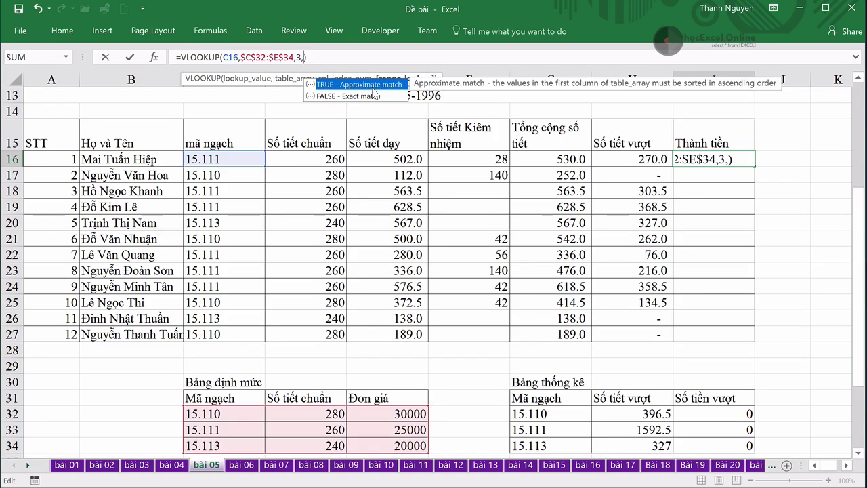
type("false")
key("Return")
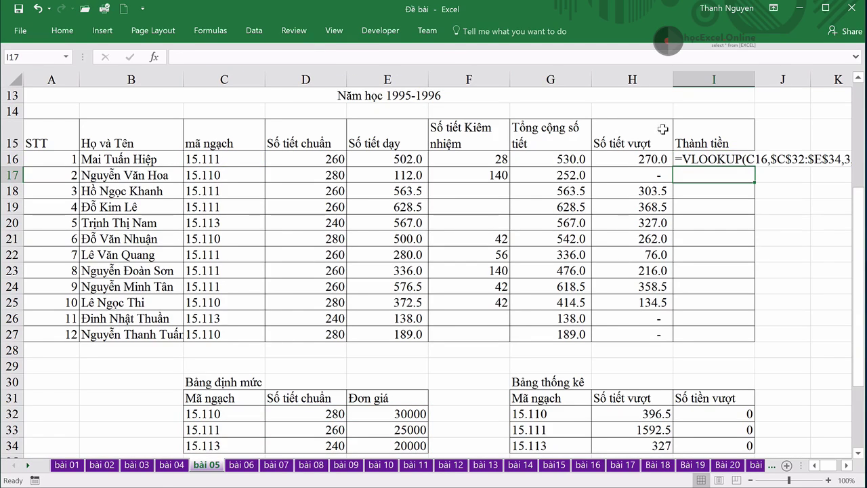
Re-edit the I16 formula to add + after the equals sign
left_click(703, 155)
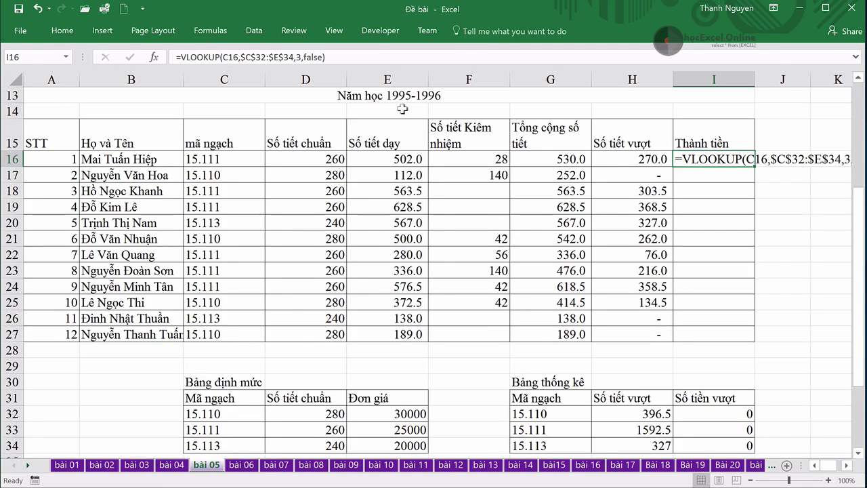
left_click(181, 58)
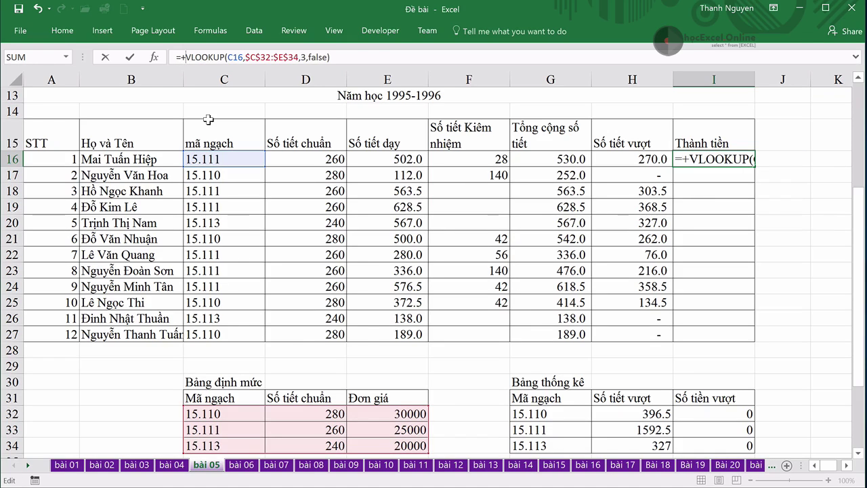
left_click(714, 156)
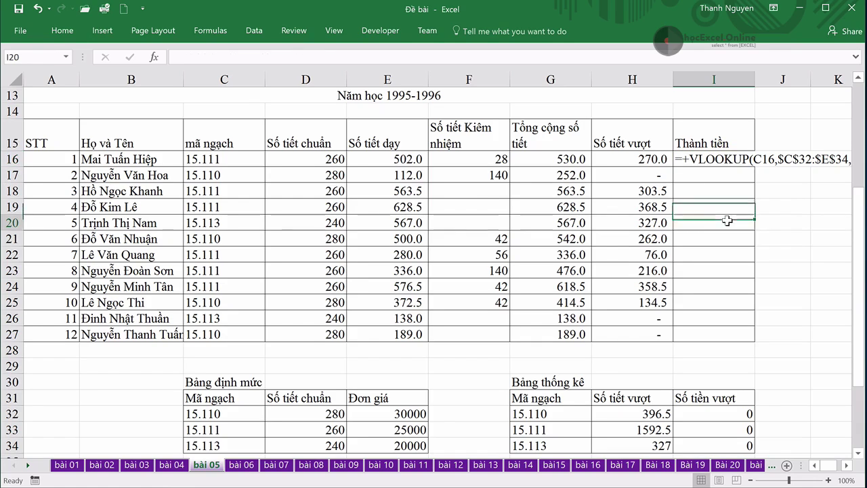
Change payment cells I16:I22 from Text to the Number format
left_click_drag(707, 158, 718, 332)
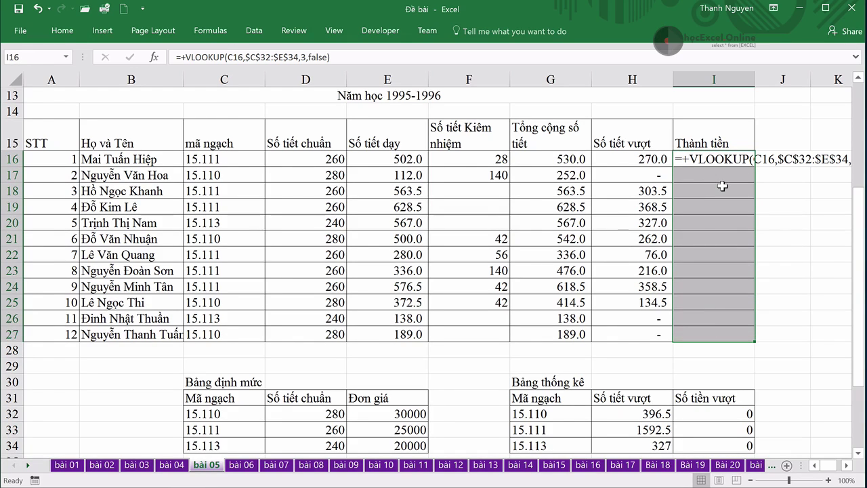
key("ctrl+1")
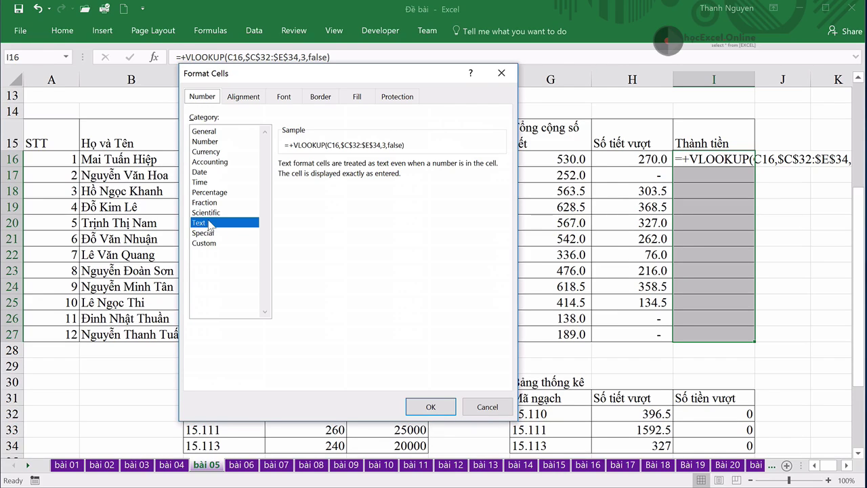
left_click(215, 141)
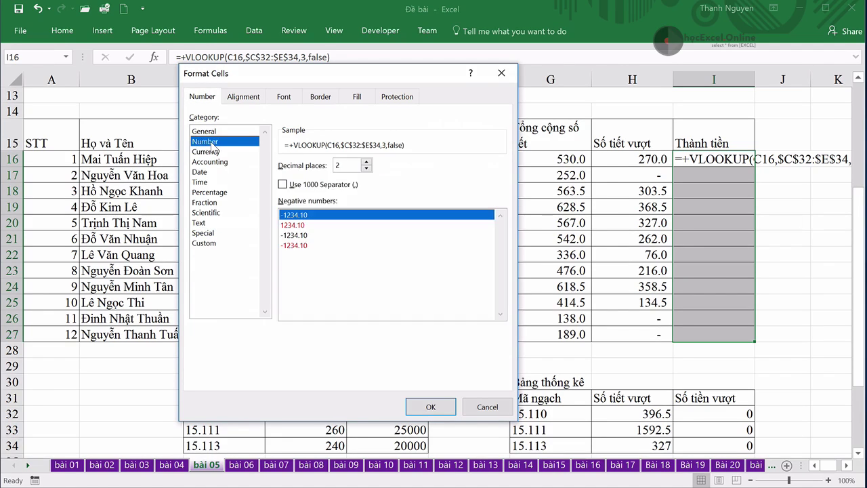
left_click(431, 406)
Reselect the payment cells and cancel an accidental edit of the I16 formula
left_click(777, 185)
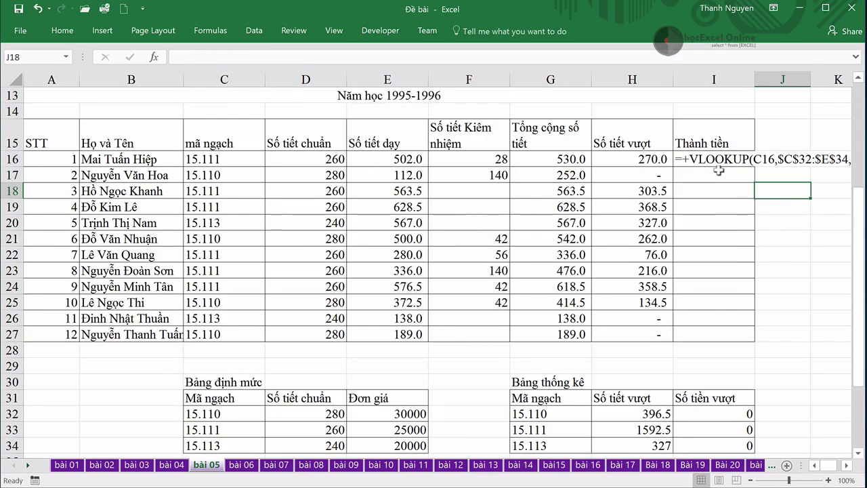
left_click(717, 159)
left_click_drag(717, 159, 717, 302)
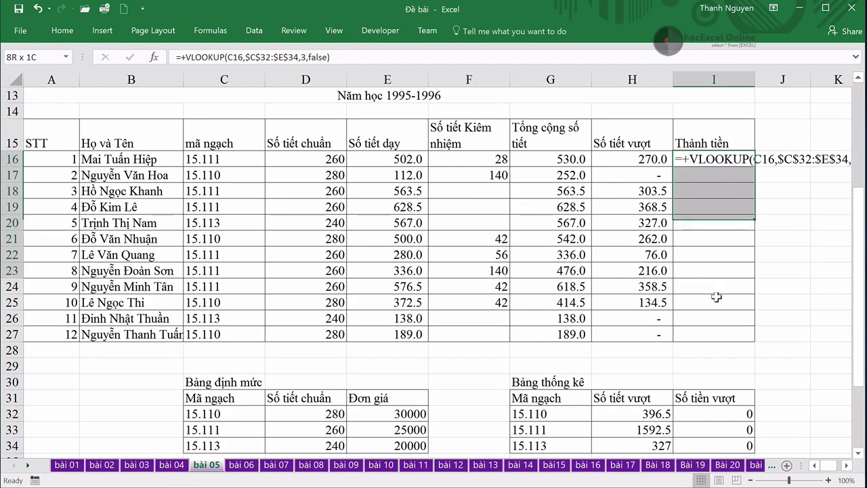
left_click_drag(344, 59, 192, 57)
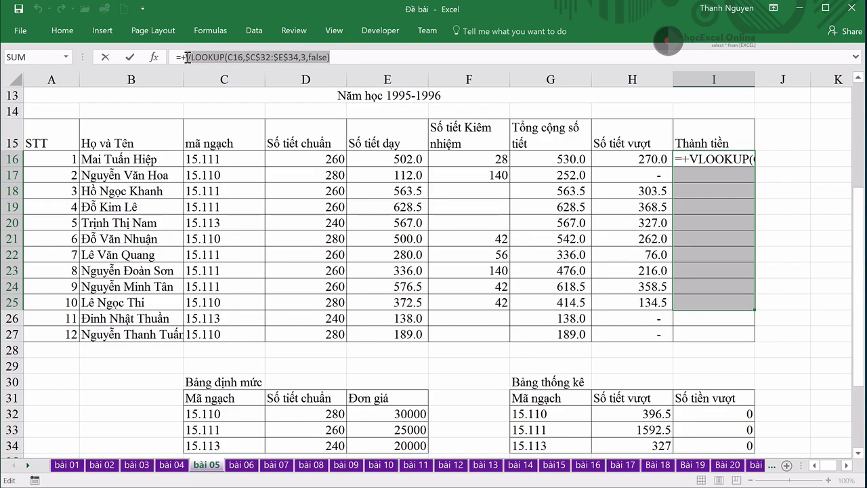
left_click(778, 202)
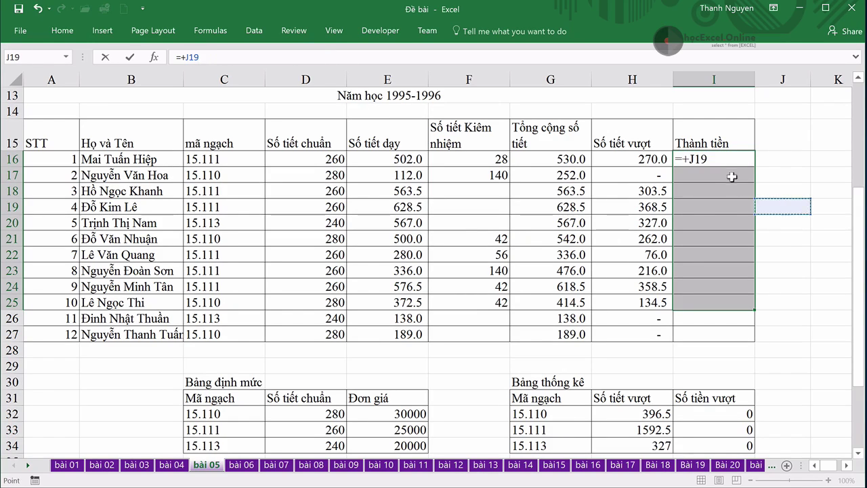
key("Escape")
Apply the Number format to the whole payment range I16:I27
left_click(707, 157)
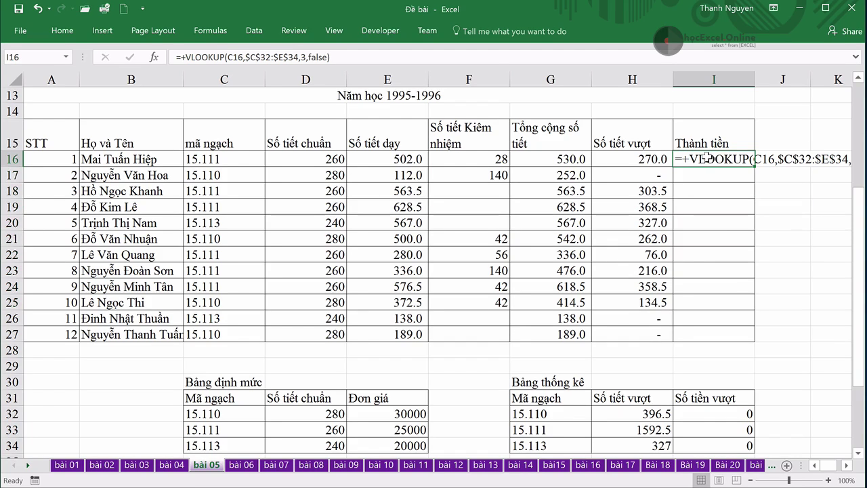
left_click_drag(707, 157, 717, 332)
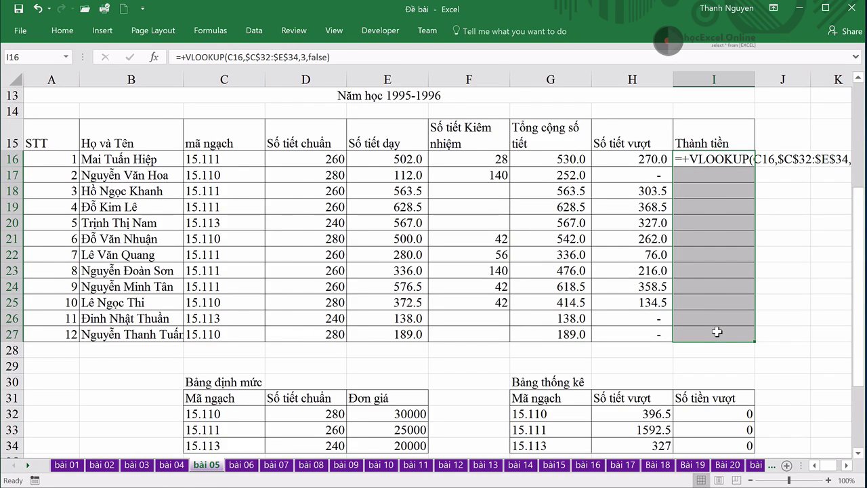
key("ctrl+1")
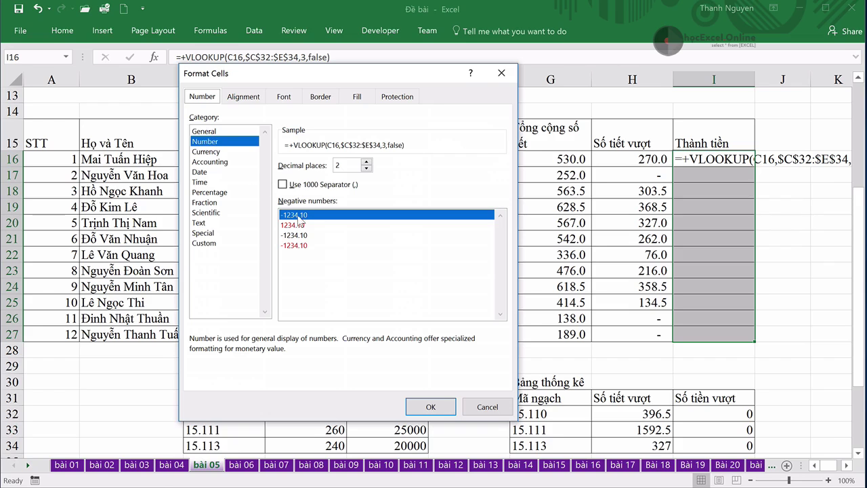
left_click(427, 407)
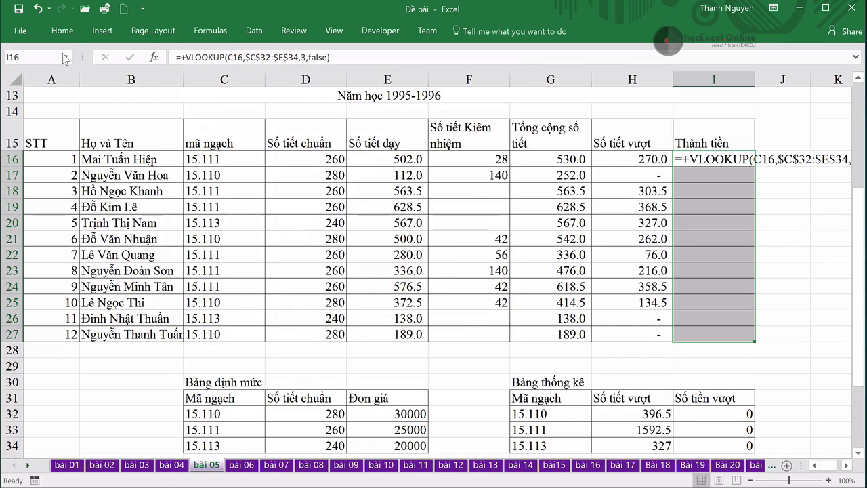
left_click(57, 27)
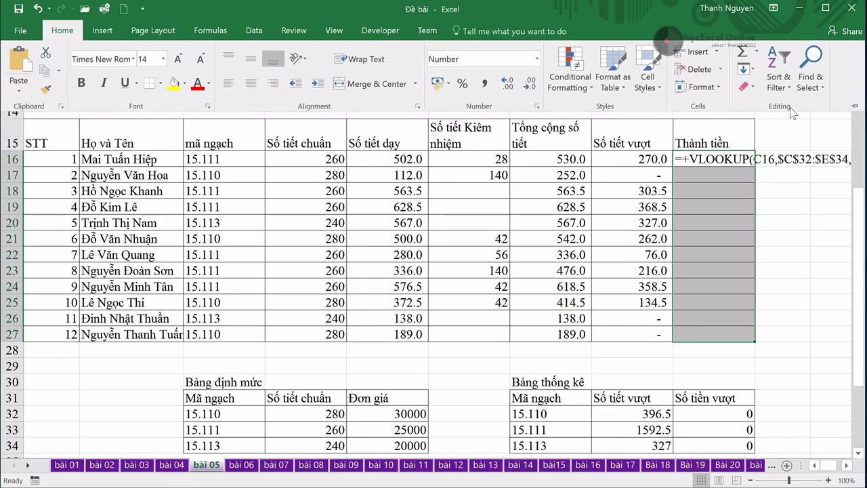
Clear all formulas and formatting from the payment cells
left_click(750, 88)
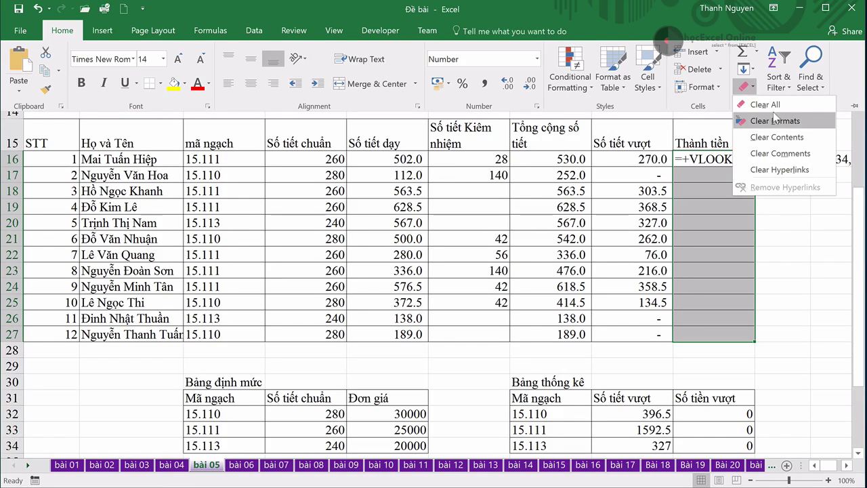
left_click(776, 106)
key("ctrl+F1")
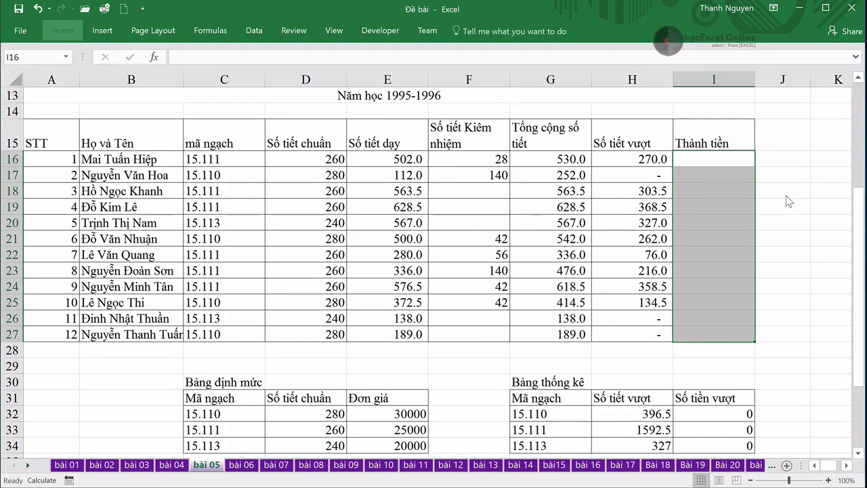
Paste =VLOOKUP(C16,$C$32:$E$34,3,FALSE) into I16 so it shows 25000
left_click(718, 157)
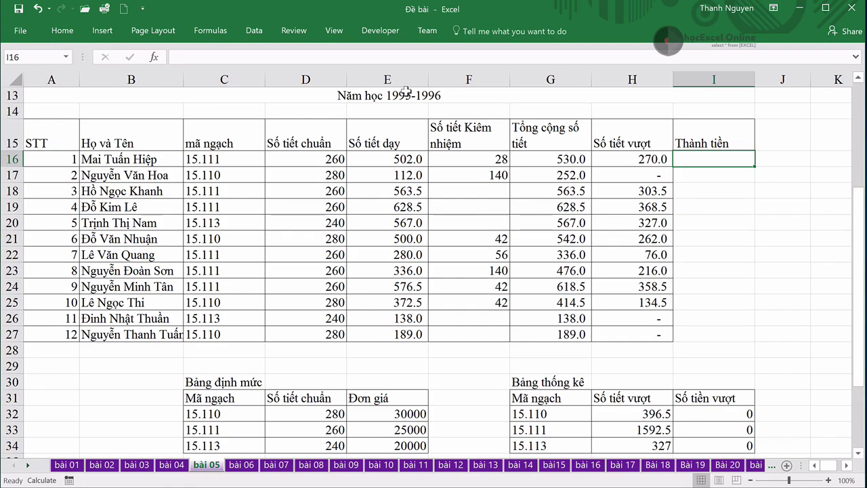
left_click(267, 59)
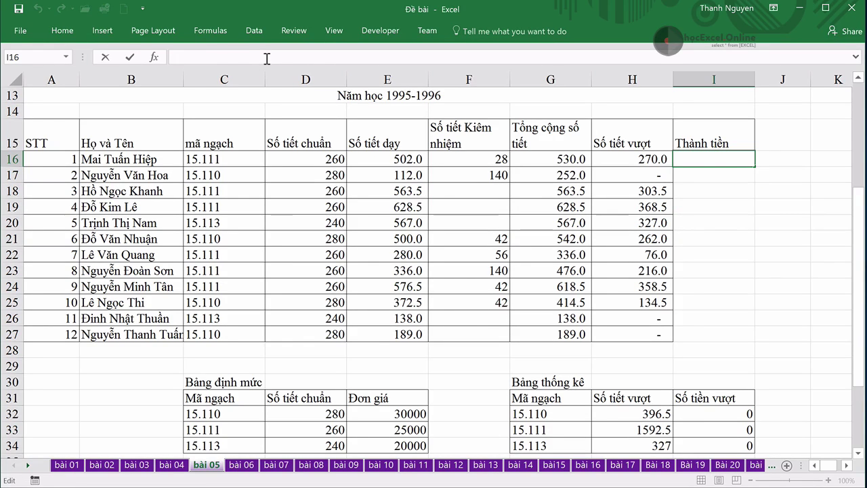
key("ctrl+v")
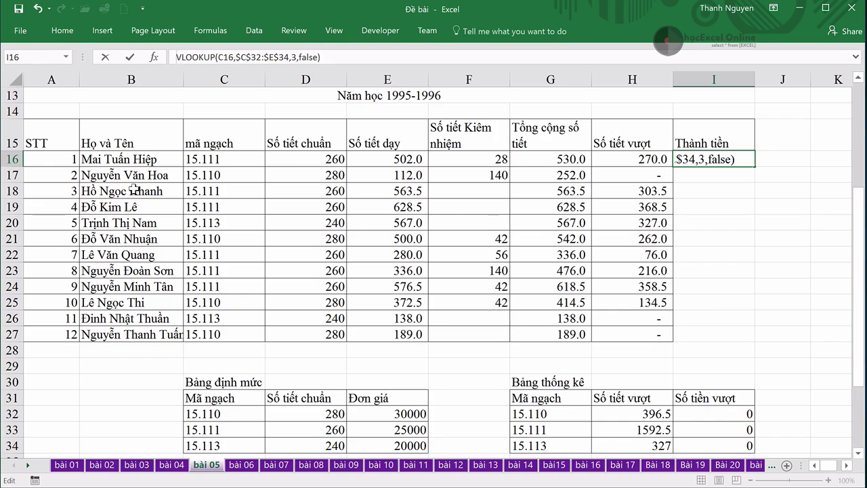
key("Return")
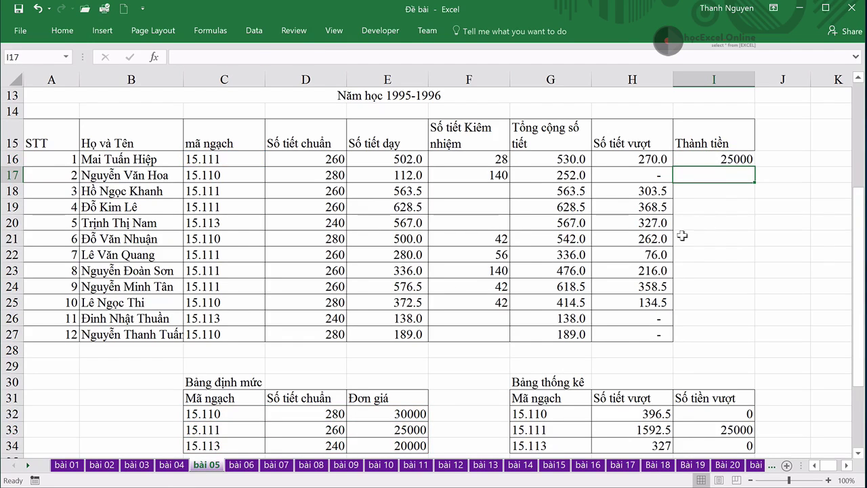
Copy the I16 rate lookup down to I27 for all 12 teachers
left_click(724, 161)
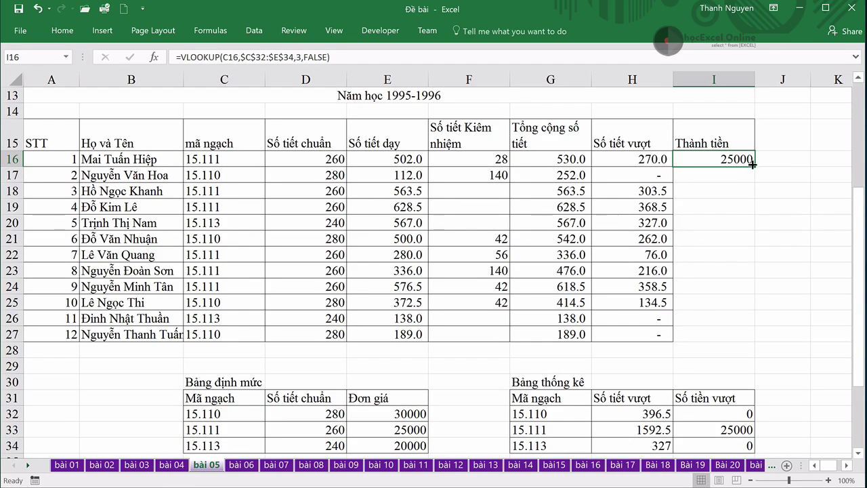
left_click_drag(754, 166, 743, 339)
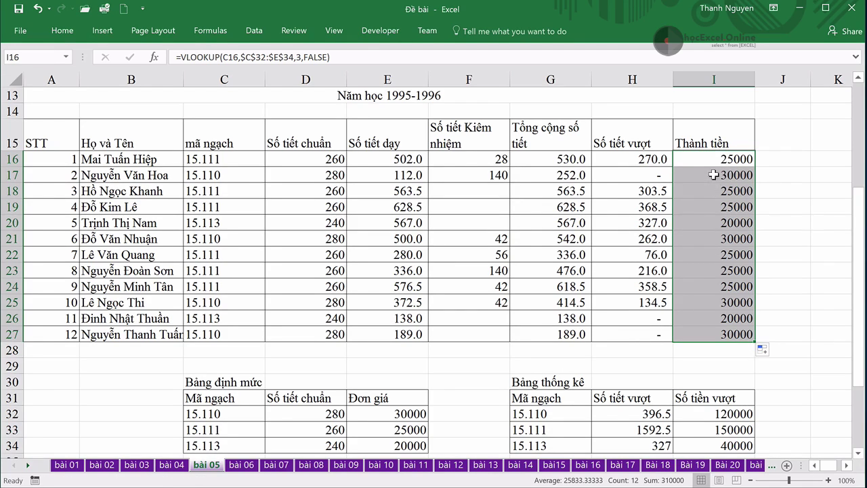
scroll(713, 175, "up", 2)
scroll(714, 175, "up", 1)
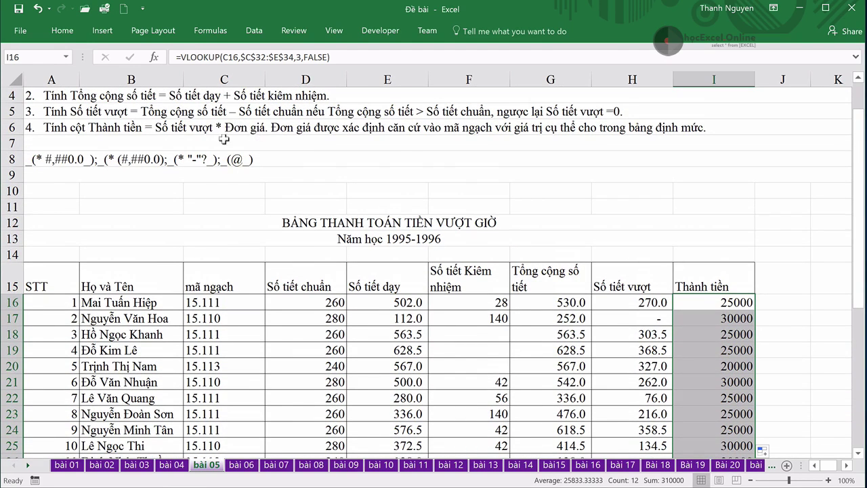
scroll(708, 271, "down", 1)
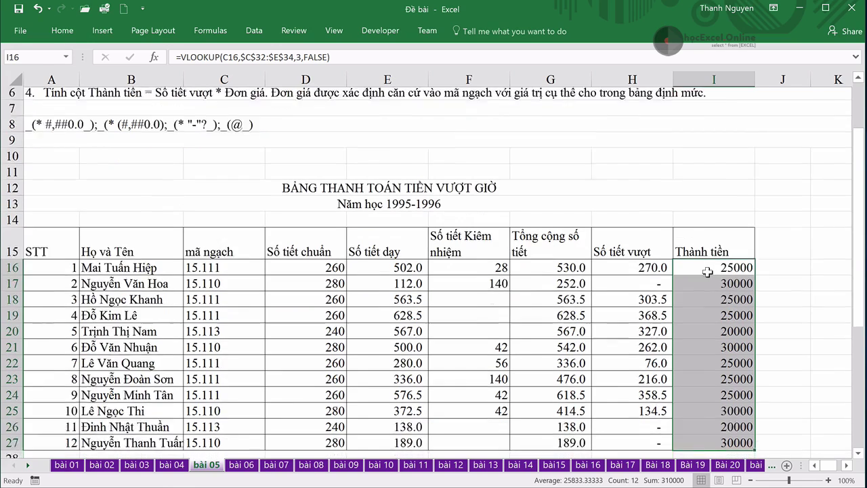
scroll(708, 271, "down", 1)
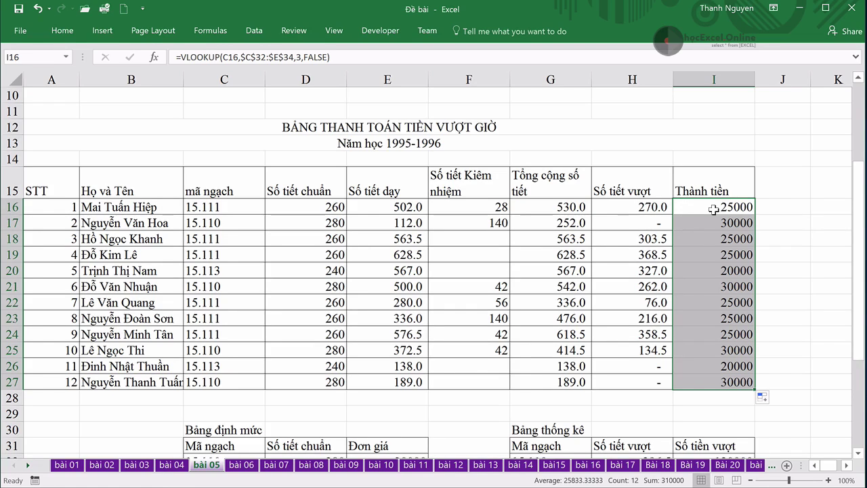
Append *H16 to the I16 VLOOKUP formula and fill it down through I27
left_click(706, 206)
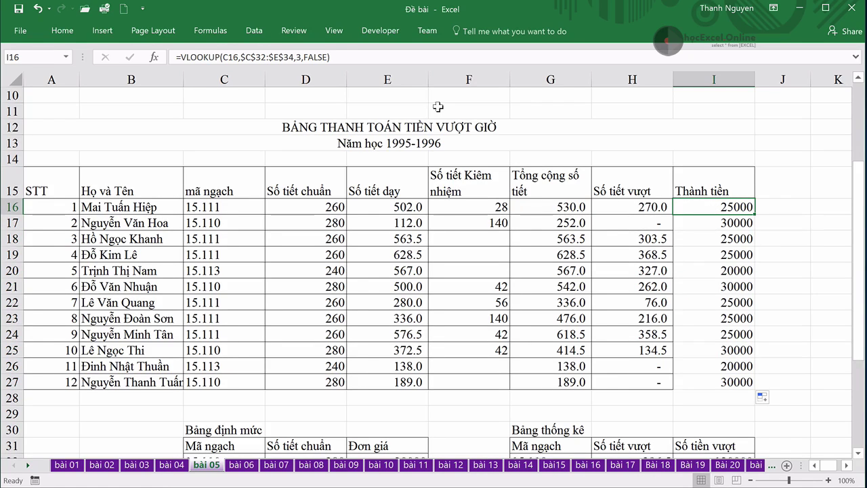
left_click(346, 57)
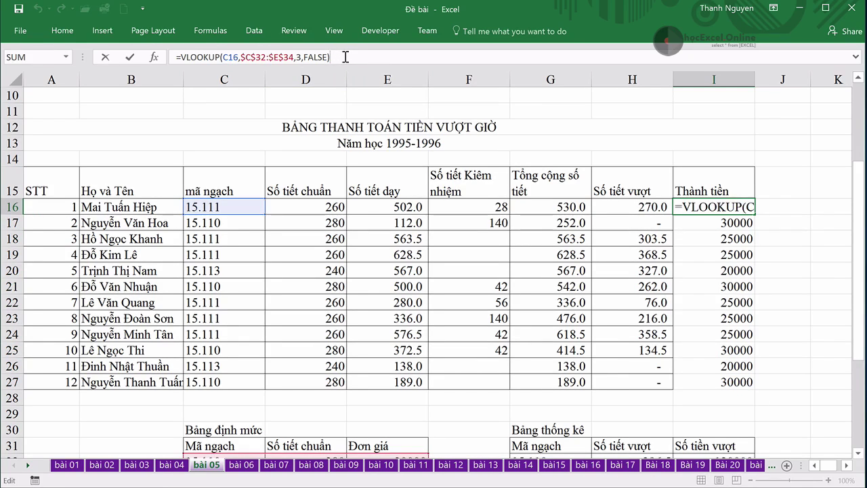
type("*")
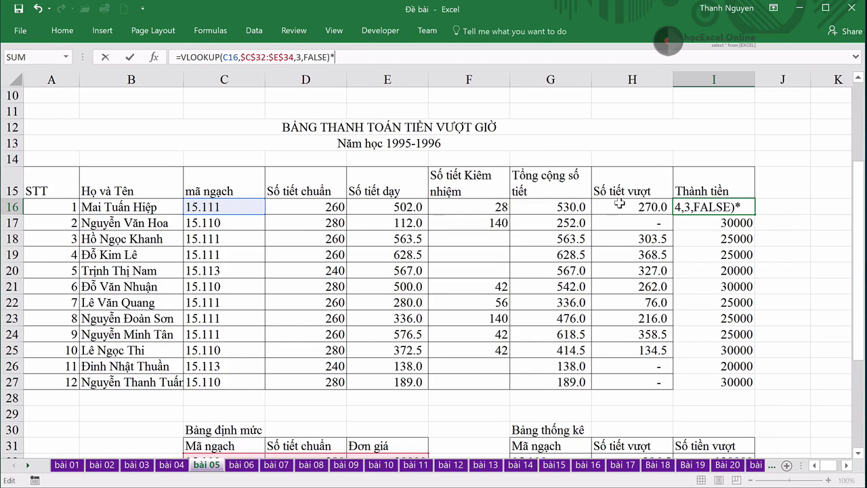
left_click(621, 205)
key("Return")
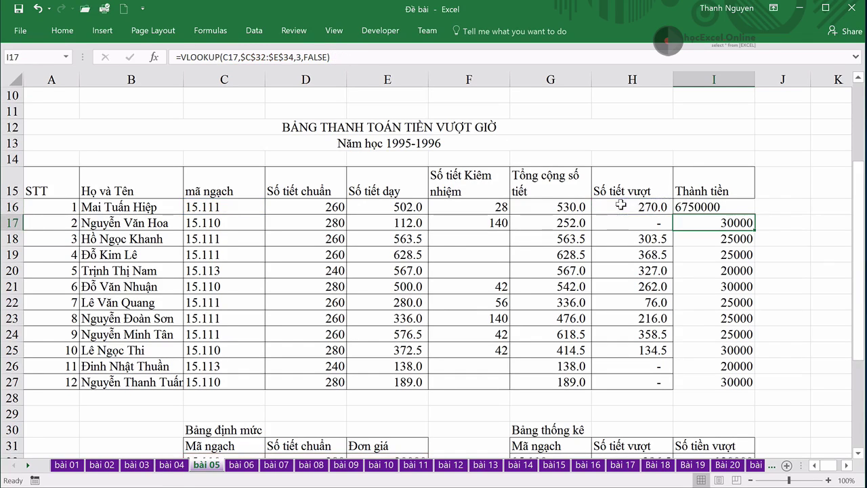
left_click(726, 207)
double_click(754, 214)
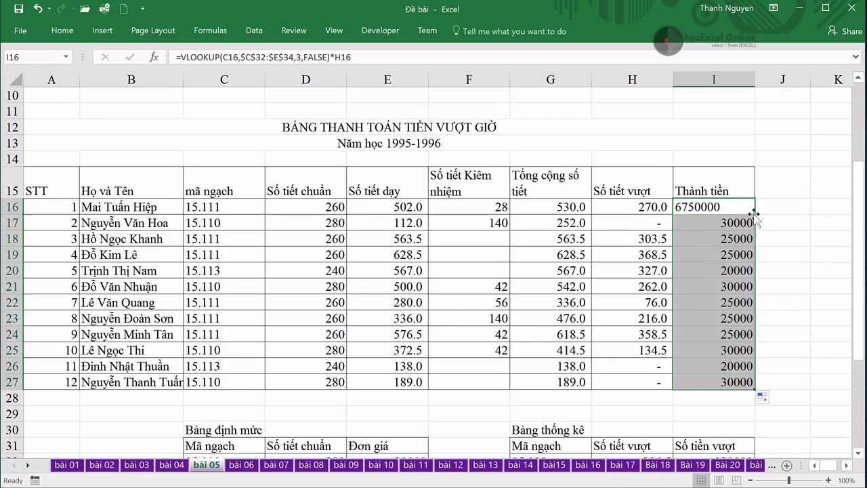
Check the I17 and H17 formulas, then select the payment cells I16:I27
left_click(797, 336)
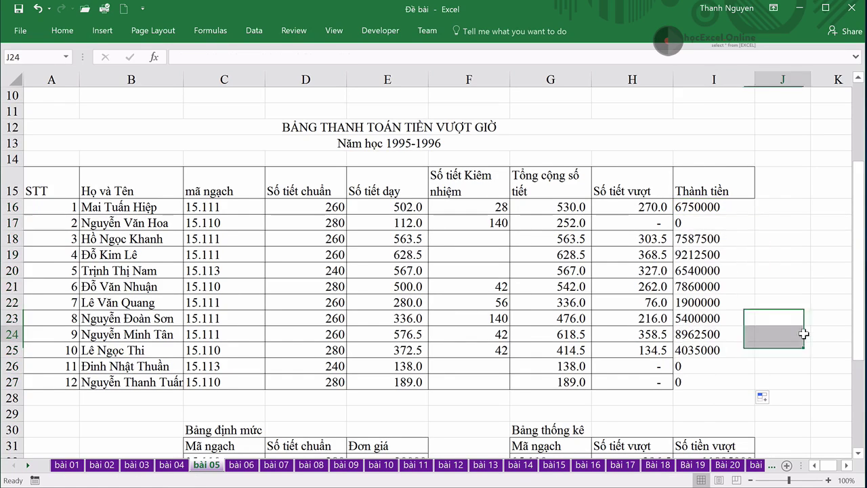
left_click(688, 221)
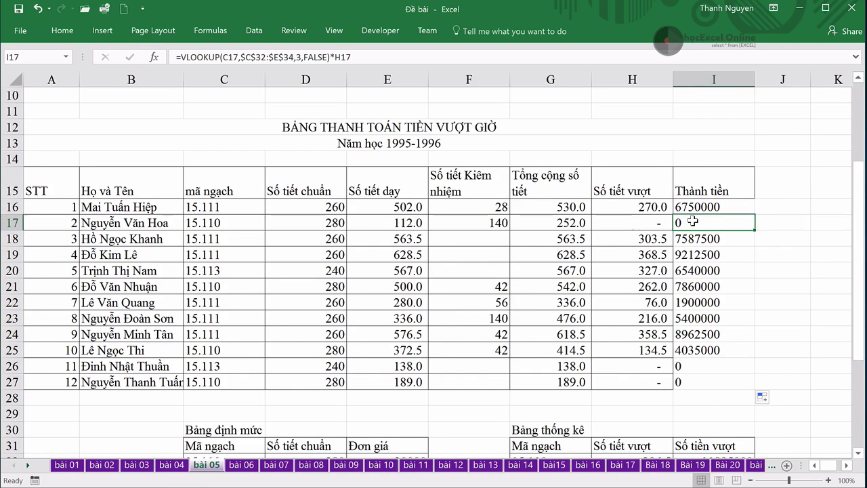
left_click(656, 222)
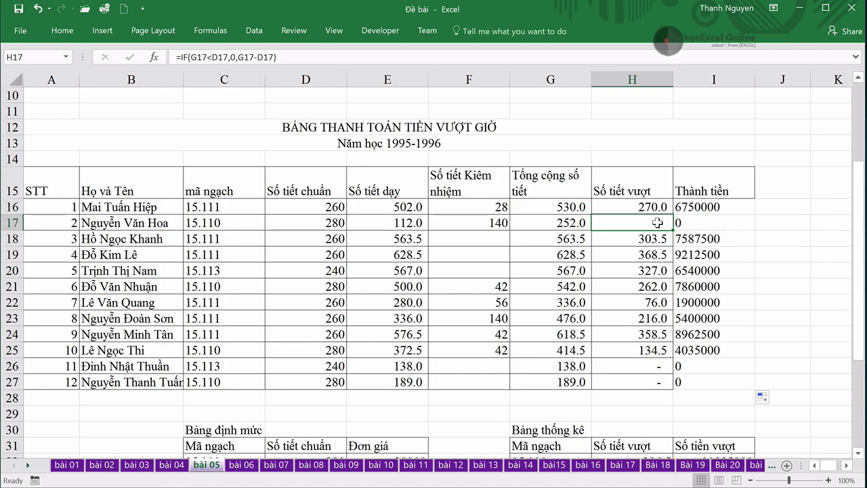
left_click(702, 223)
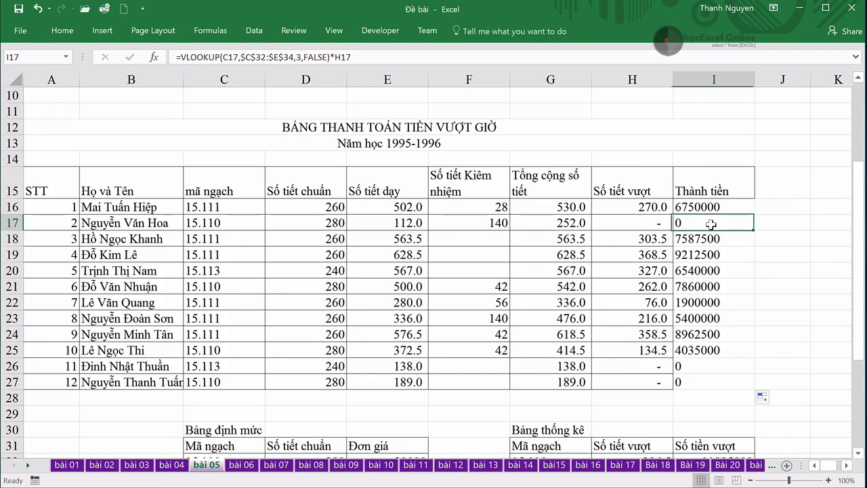
left_click(713, 209)
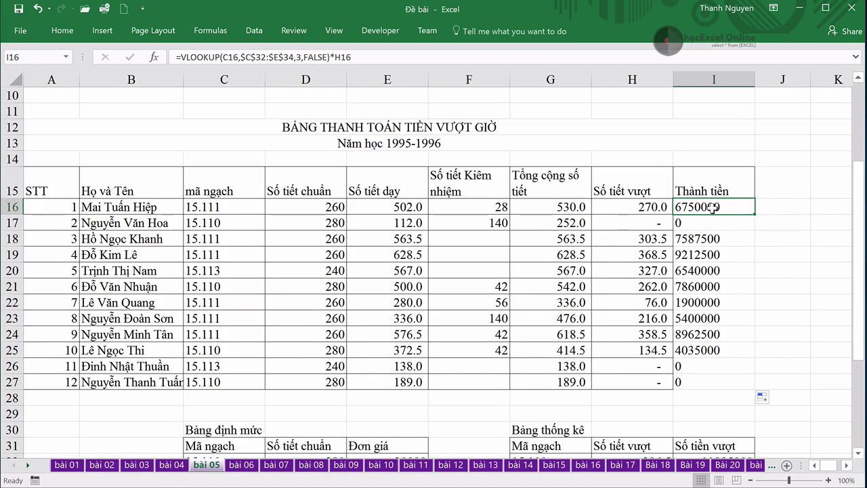
left_click_drag(714, 208, 720, 383)
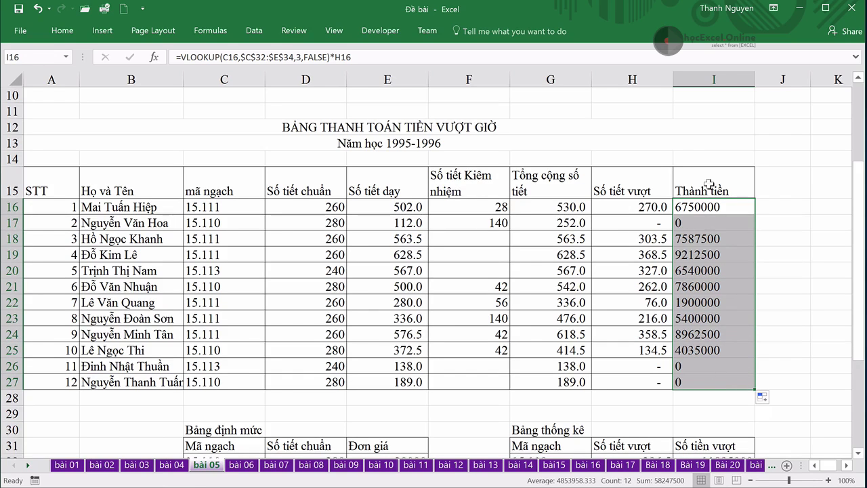
Apply All Borders to the payment cells I16:I27
left_click(62, 31)
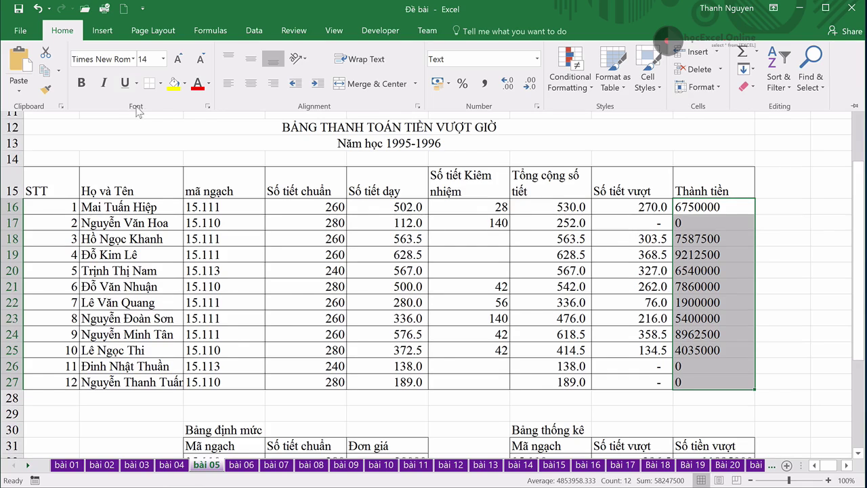
left_click(160, 82)
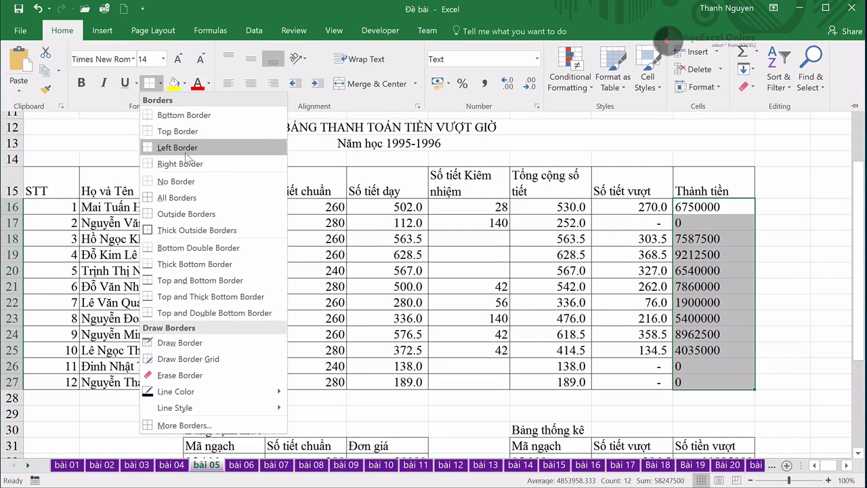
left_click(177, 198)
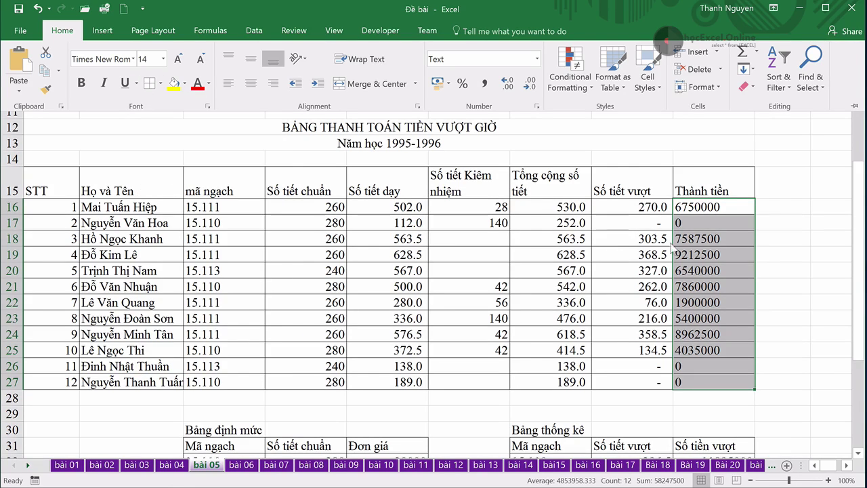
left_click(733, 207)
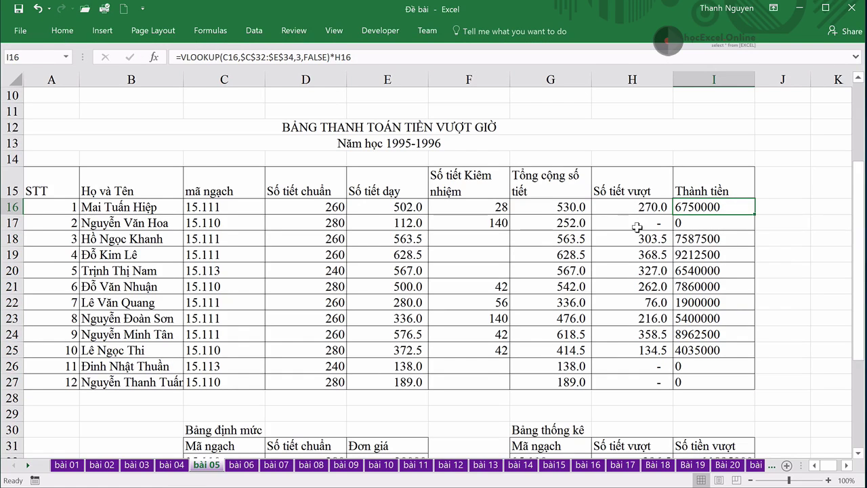
Review the bordered H16:I27 range and the requirements text in rows 3–7
left_click_drag(612, 206, 746, 382)
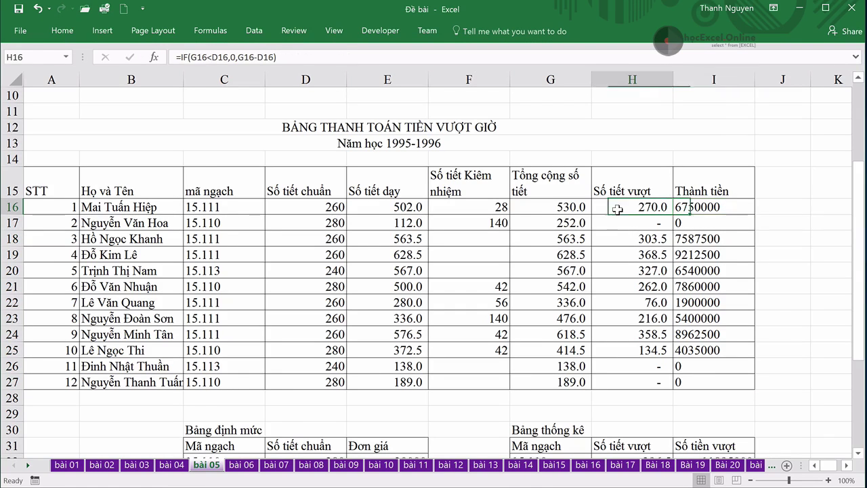
left_click(774, 365)
scroll(685, 347, "down", 3)
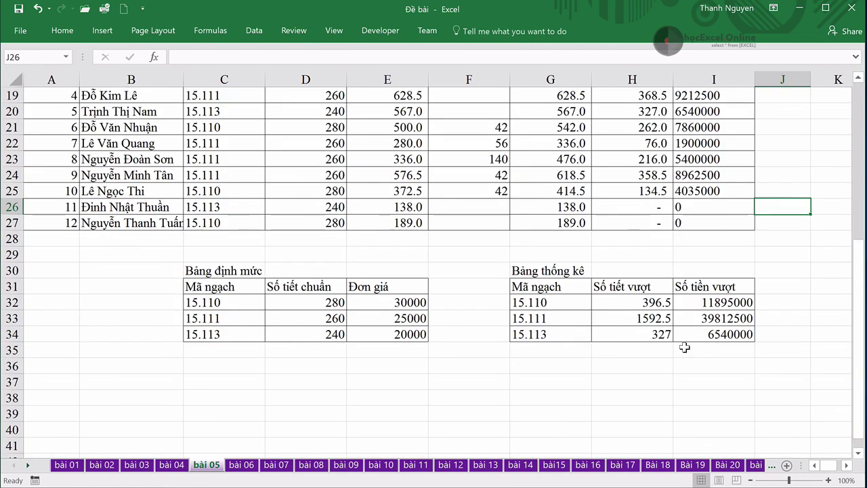
scroll(684, 347, "up", 6)
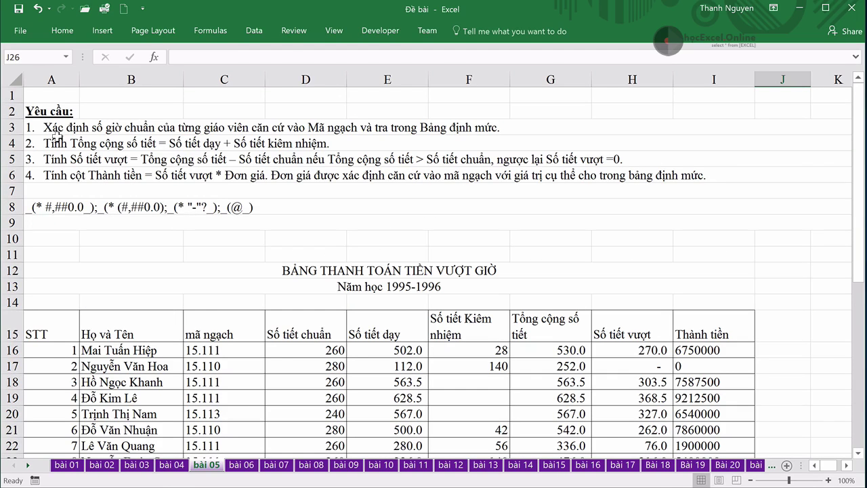
left_click_drag(41, 126, 45, 191)
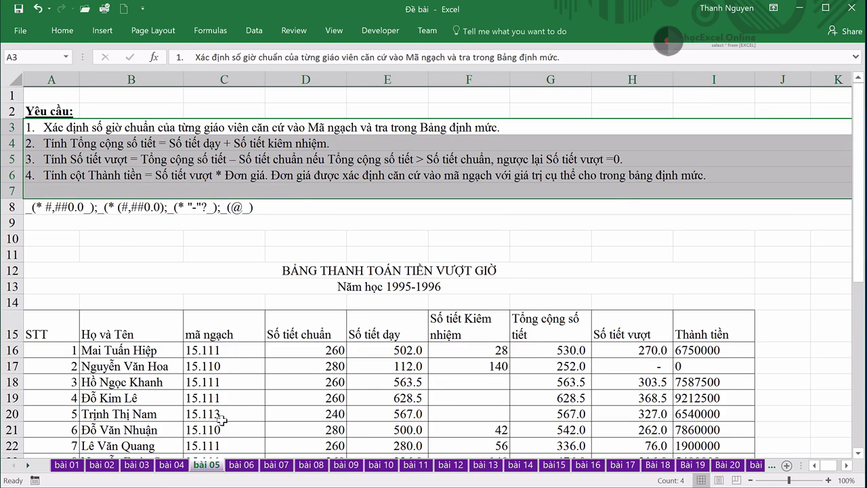
left_click(273, 226)
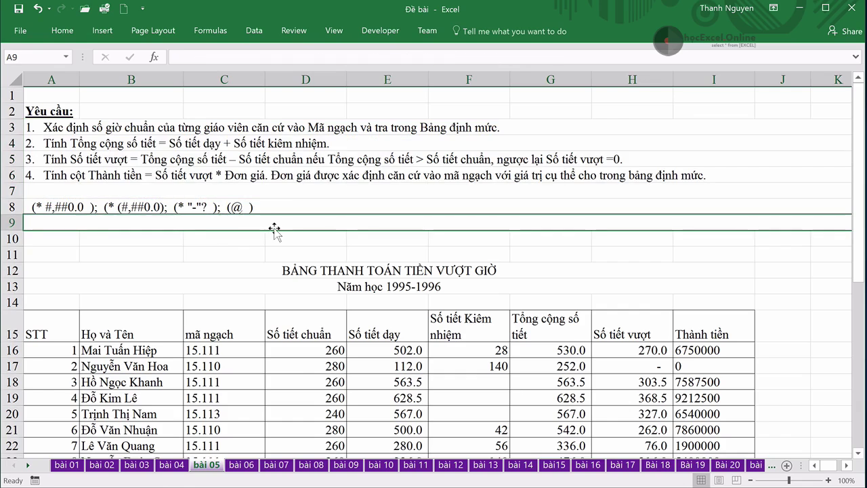
scroll(678, 271, "down", 1)
scroll(711, 278, "down", 1)
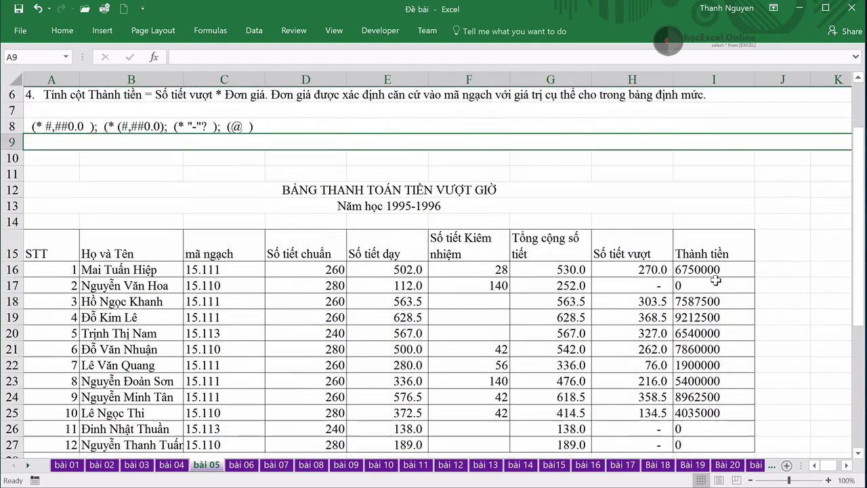
scroll(712, 265, "down", 1)
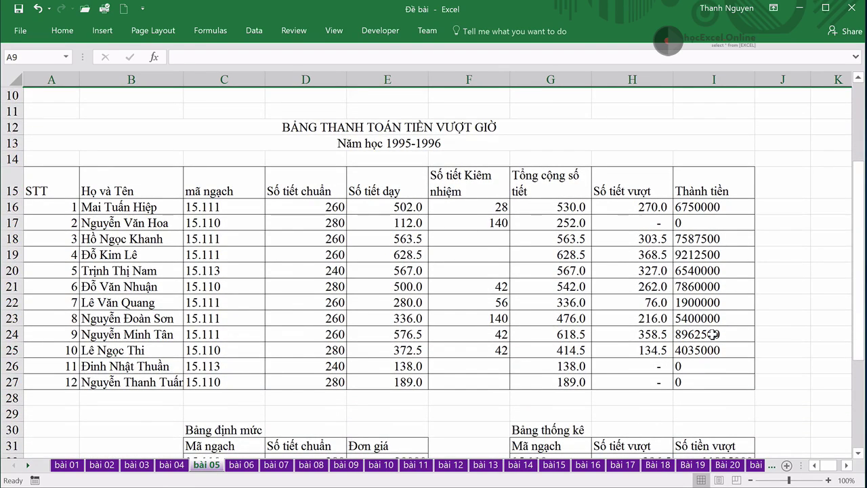
scroll(713, 332, "up", 3)
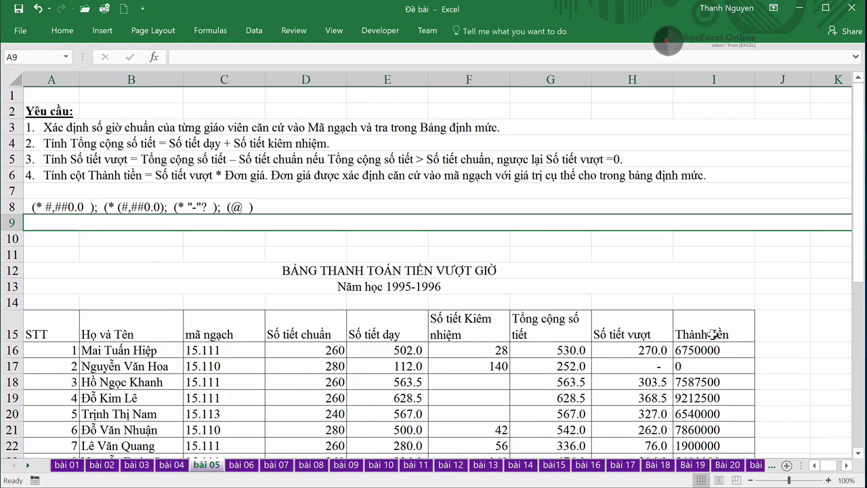